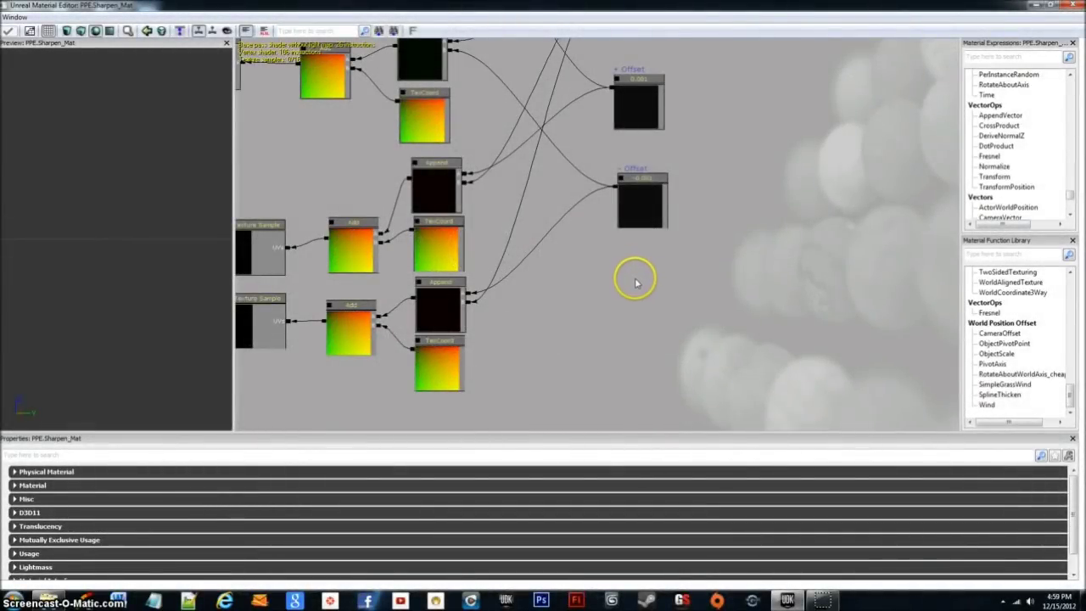
Pan around the Append, TexCoord, Offset and No Offset constant nodes of the sharpen graph.
drag(637, 284, 498, 372)
mouse_move(568, 308)
mouse_down()
mouse_move(616, 322)
mouse_move(565, 332)
mouse_move(513, 324)
mouse_move(584, 301)
mouse_move(595, 321)
mouse_move(582, 317)
mouse_move(623, 304)
mouse_move(526, 327)
mouse_move(581, 309)
mouse_up()
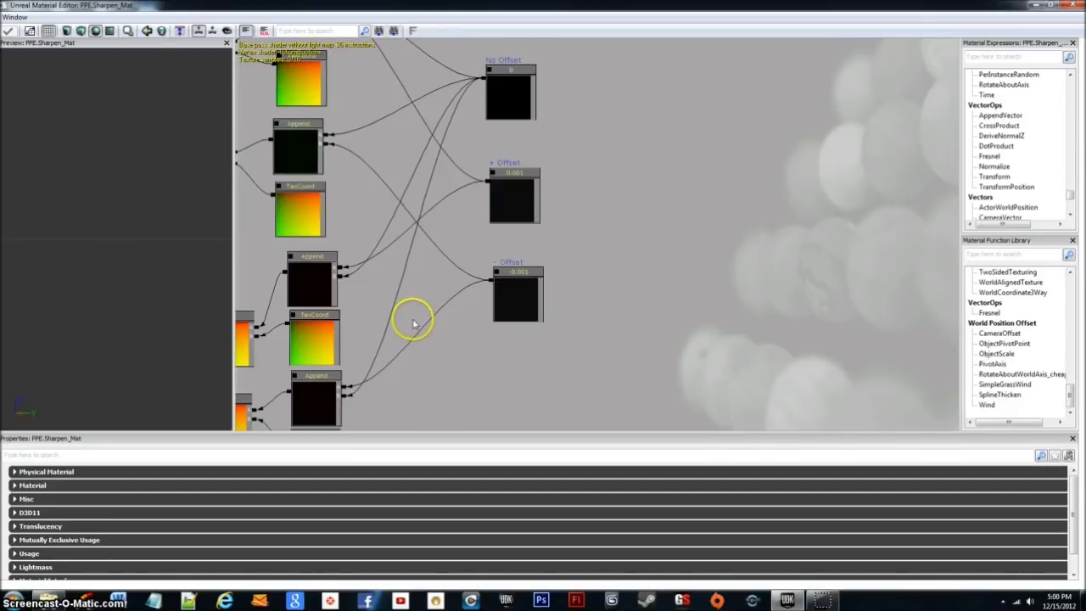
drag(383, 303, 395, 376)
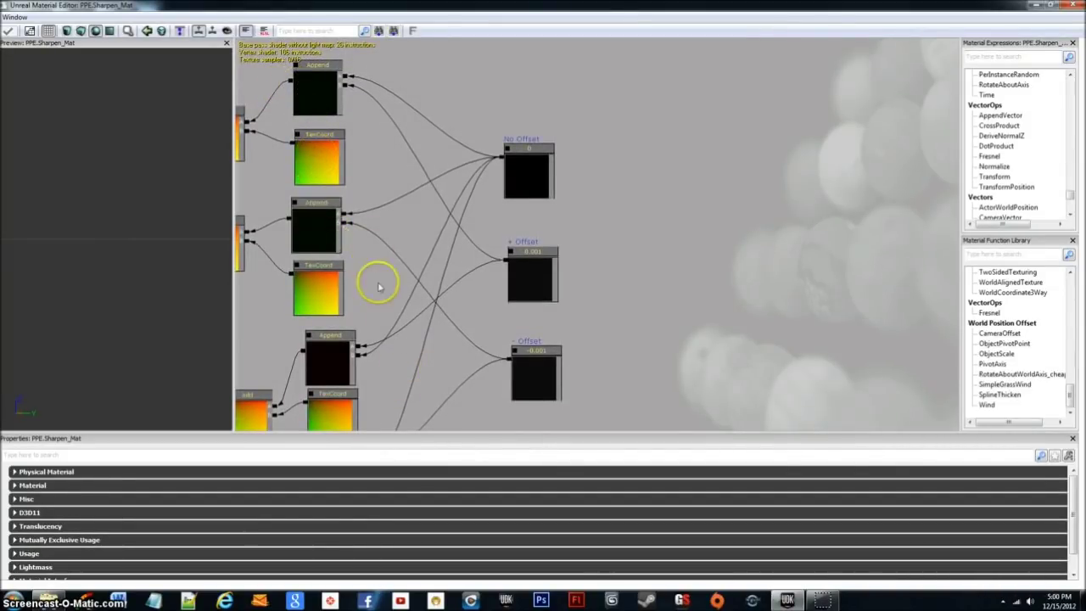
drag(366, 273, 360, 252)
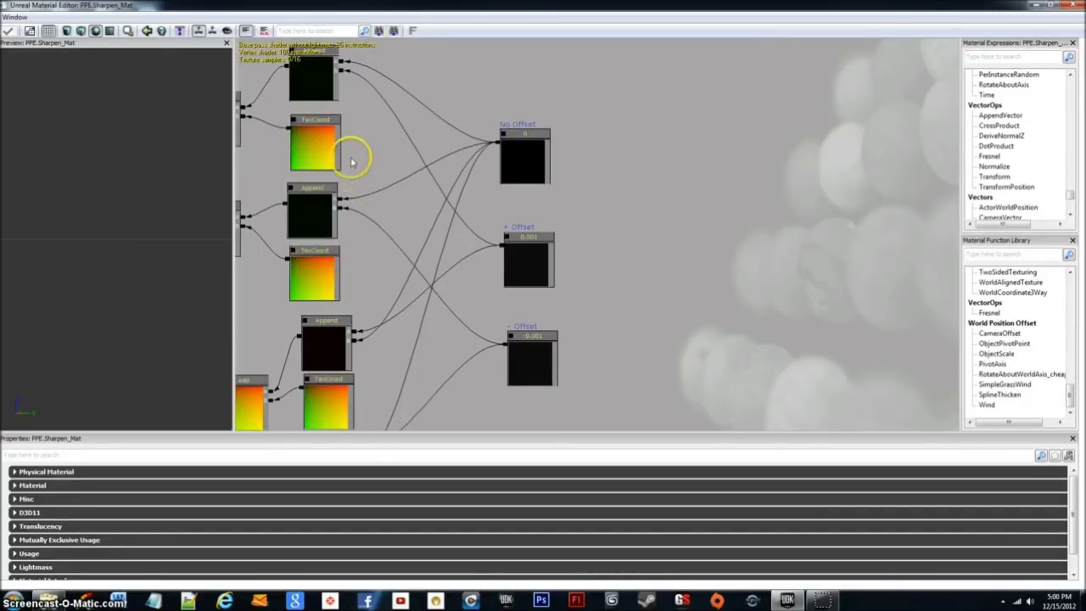
drag(351, 158, 355, 107)
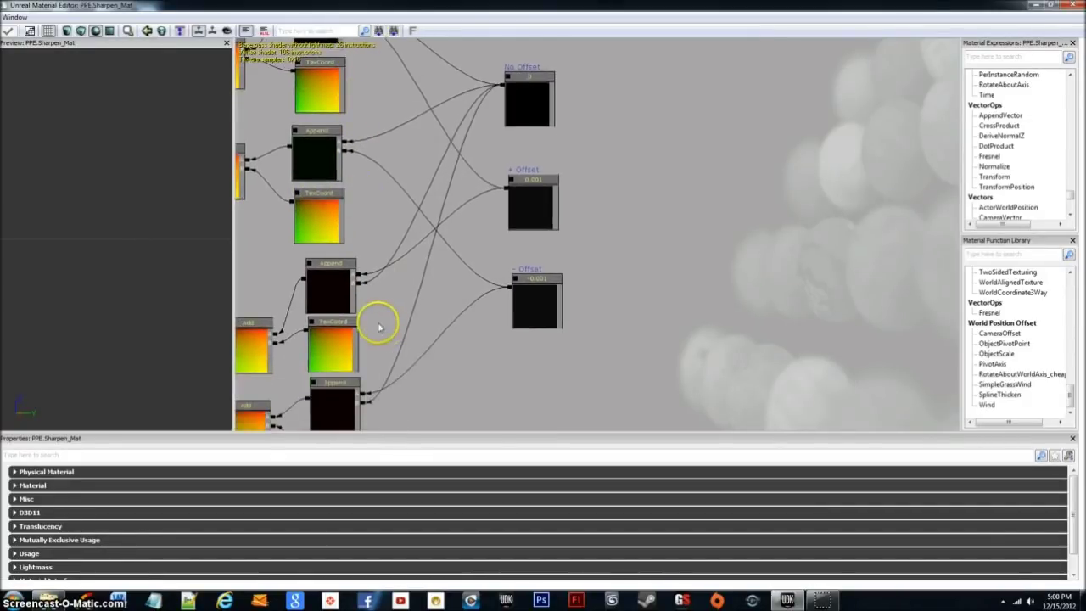
drag(378, 320, 372, 263)
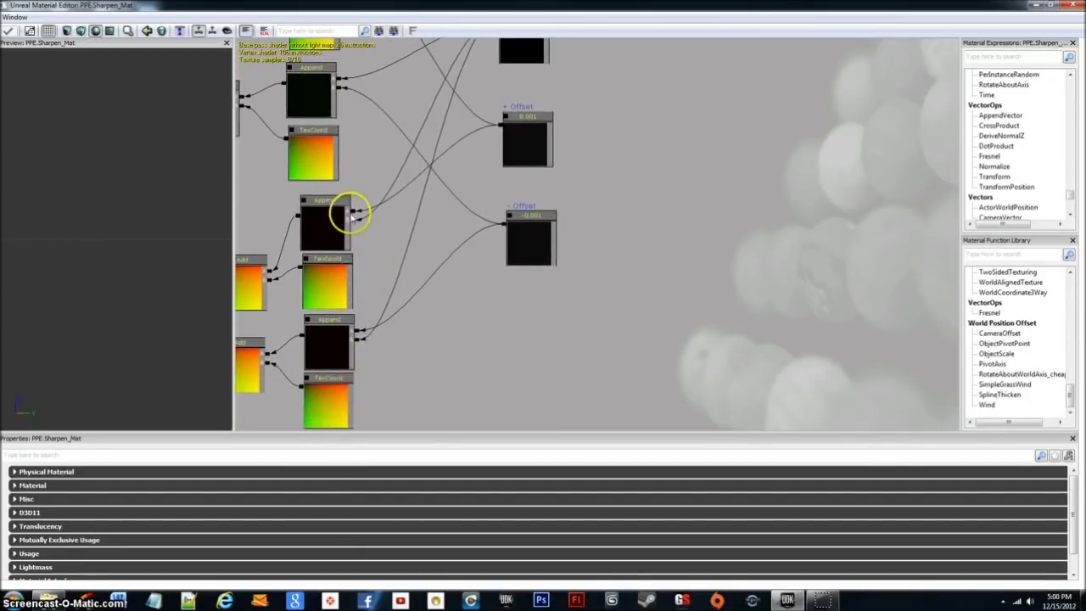
drag(361, 183, 364, 286)
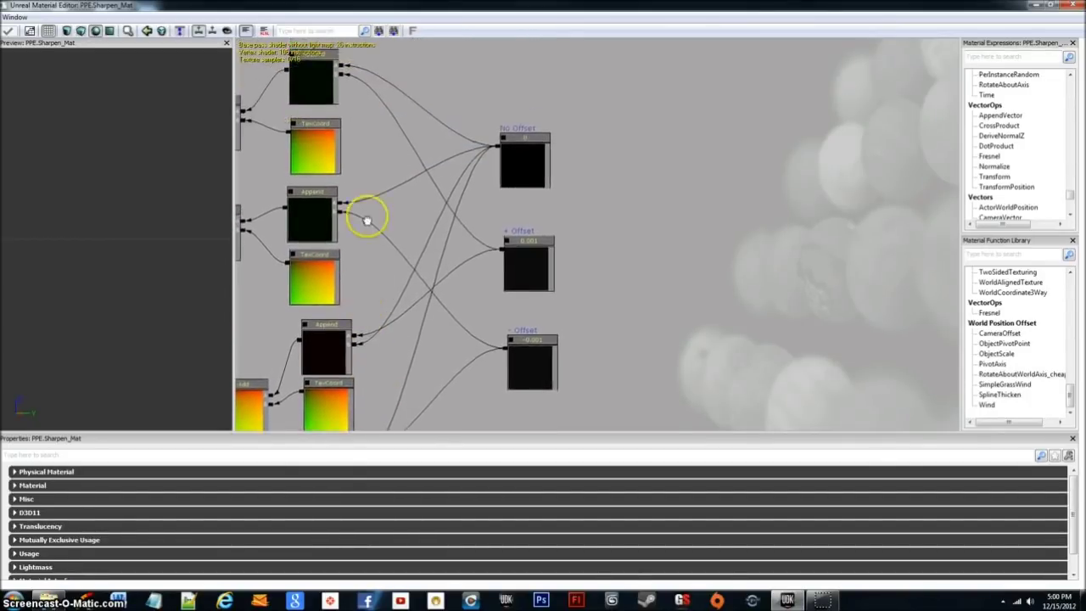
drag(362, 170, 355, 142)
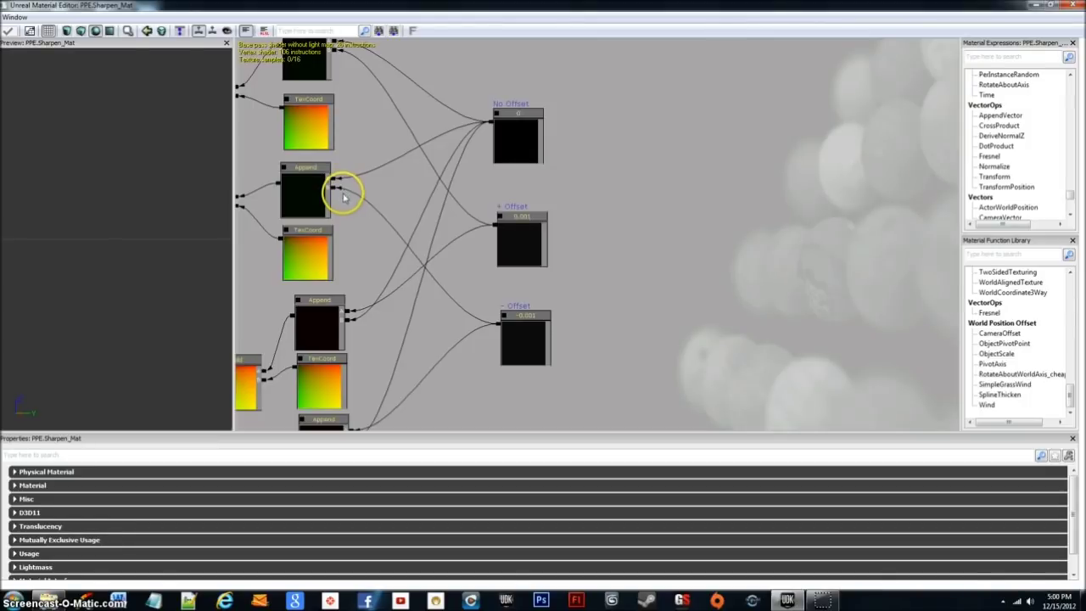
drag(344, 233, 344, 246)
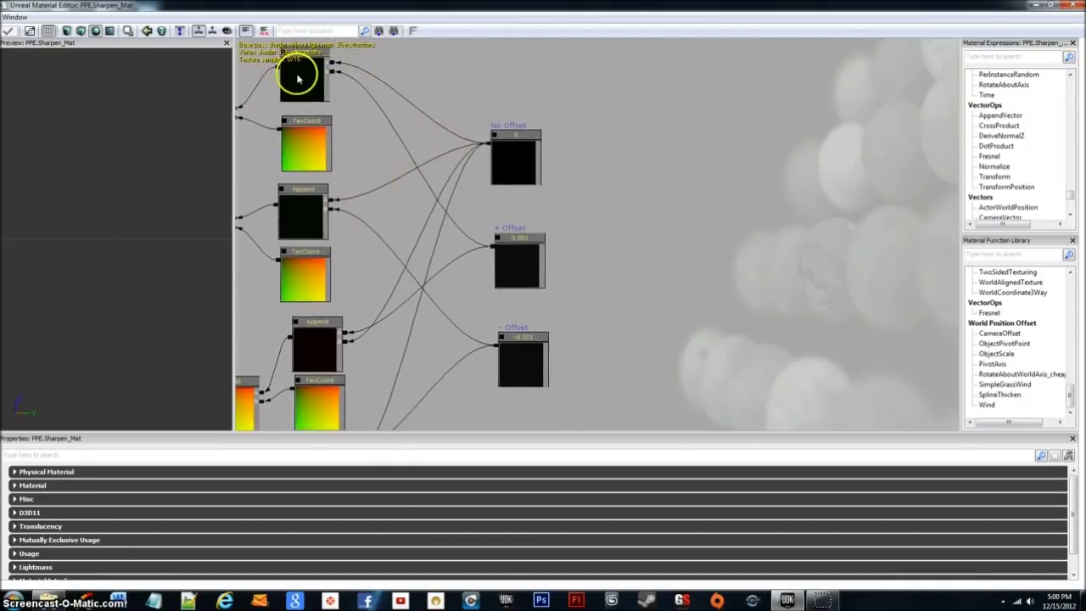
click(330, 124)
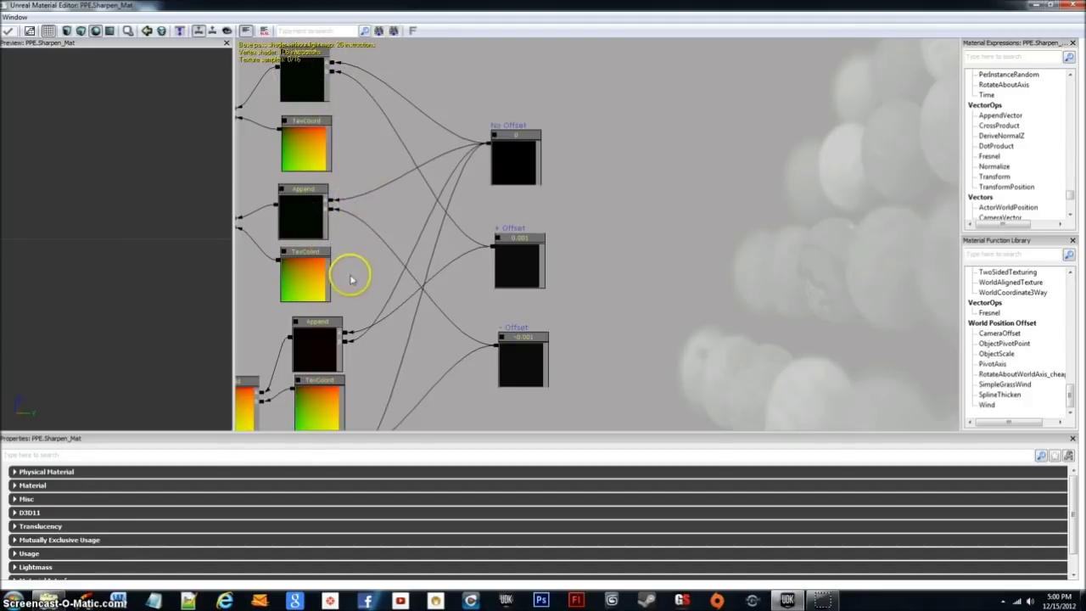
drag(351, 266, 348, 249)
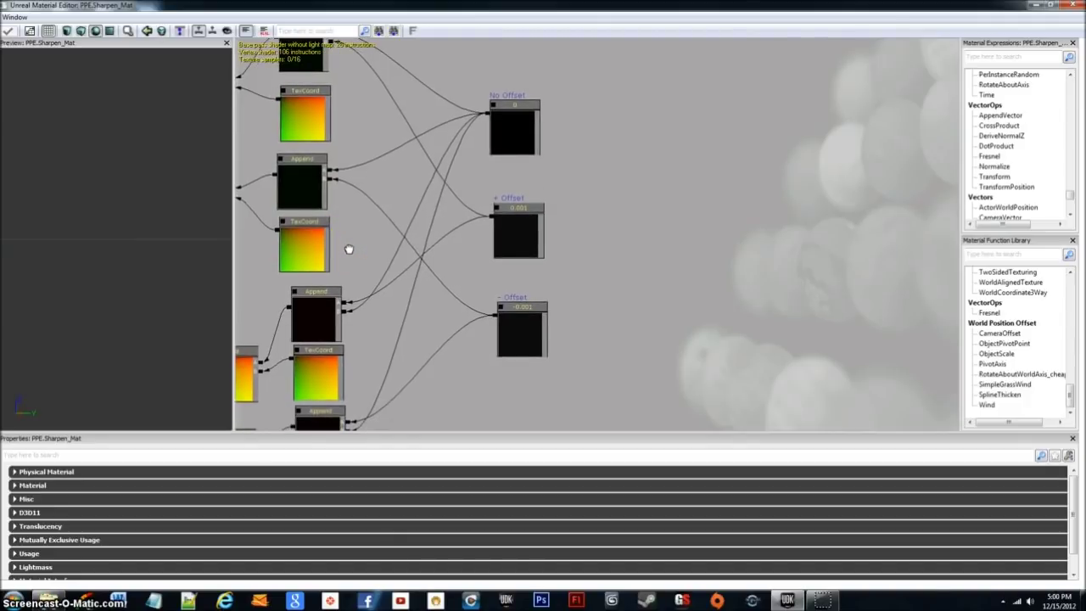
drag(349, 252, 349, 114)
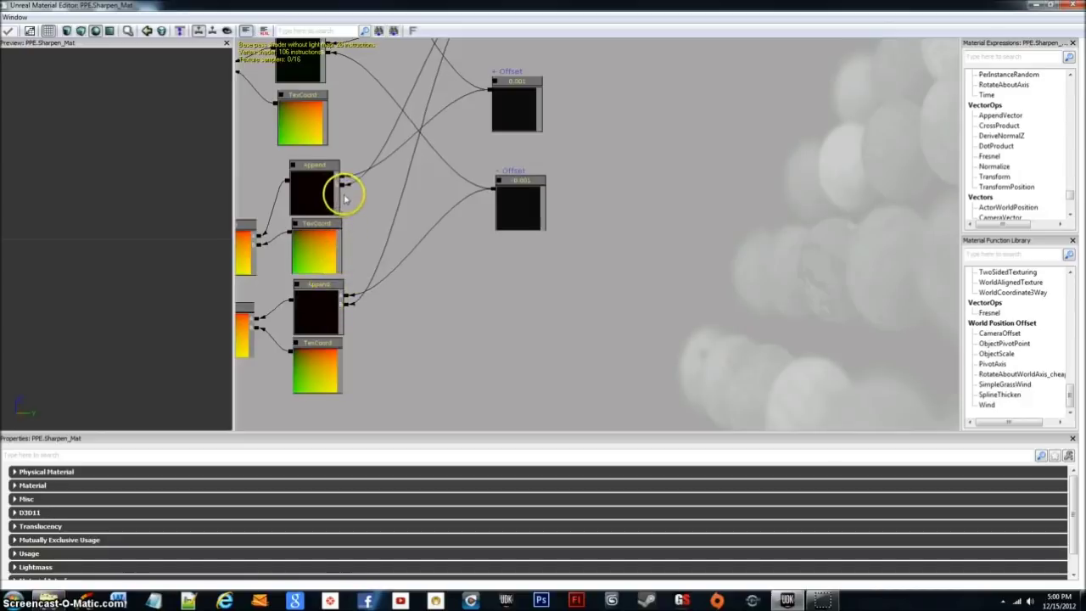
drag(333, 138, 353, 300)
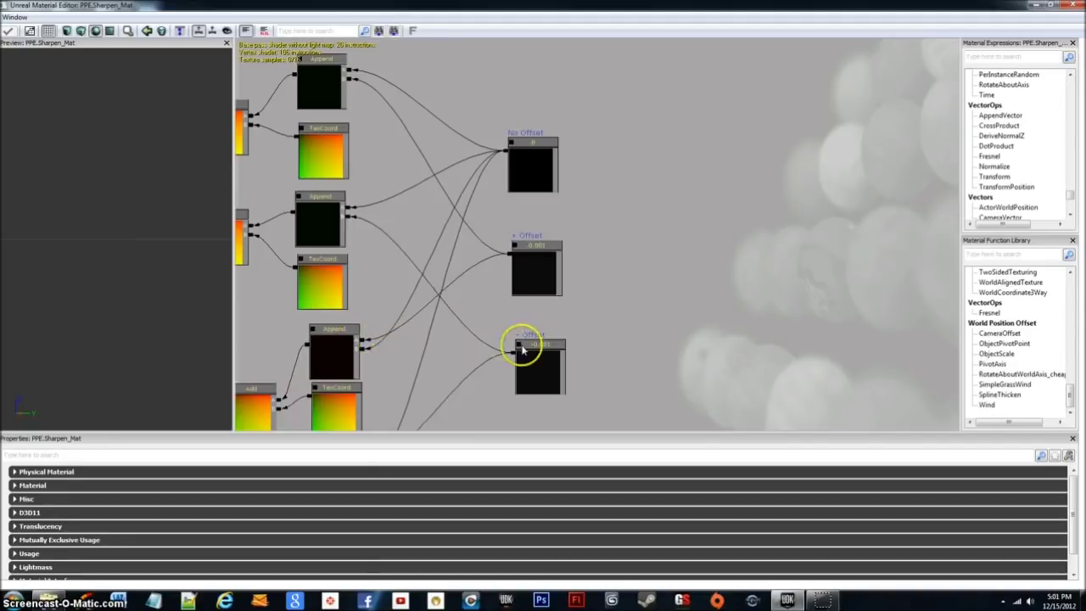
drag(596, 363, 566, 267)
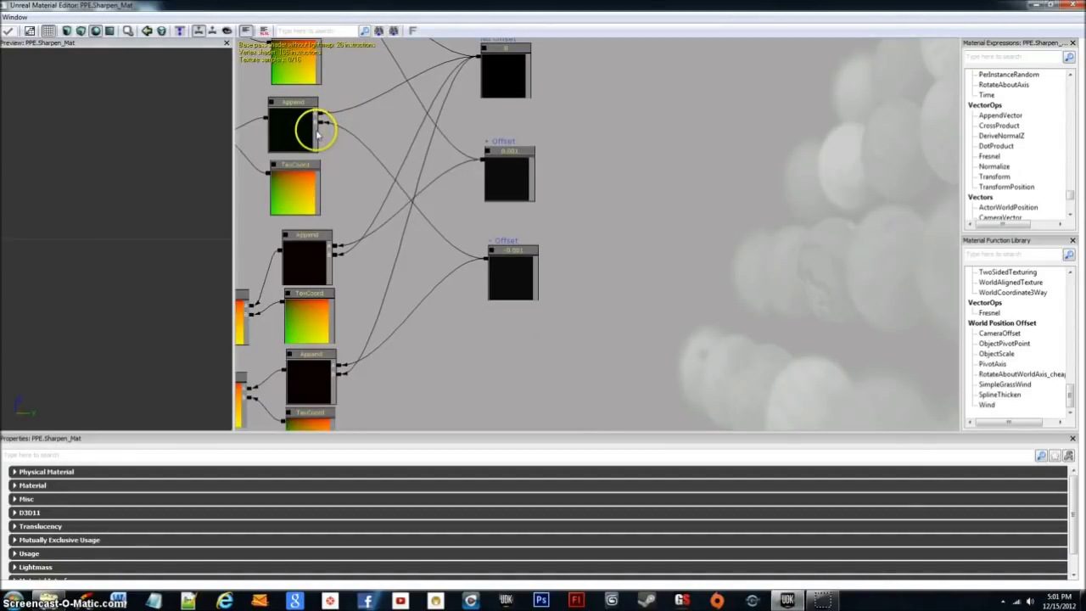
drag(437, 337, 433, 323)
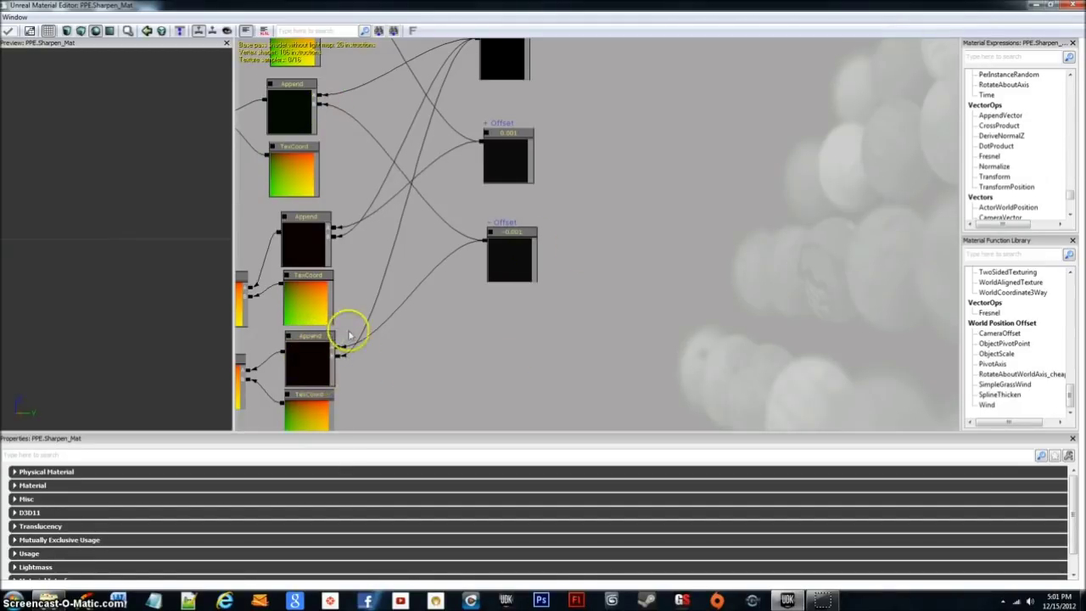
Pan left to the Add nodes summing the Up, Down, Right and Left texture samples.
drag(394, 352, 446, 390)
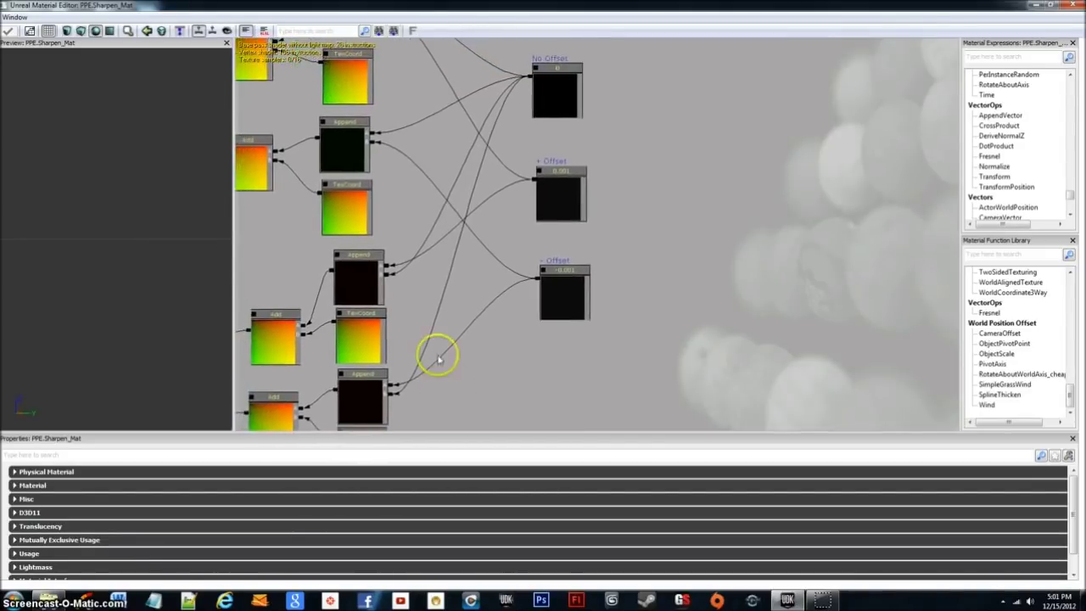
drag(433, 265, 493, 318)
drag(328, 308, 352, 306)
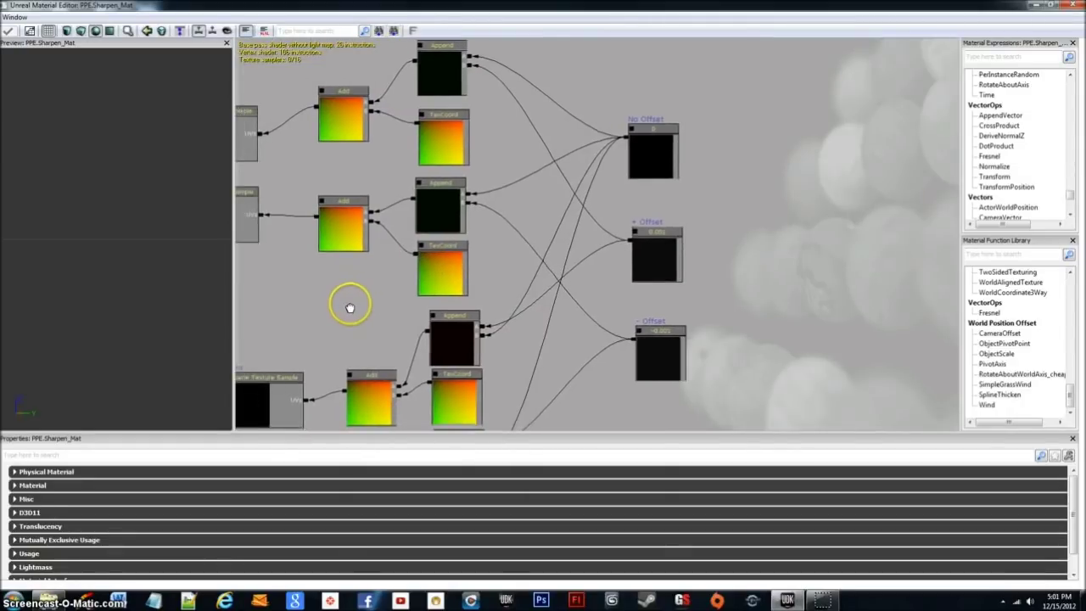
drag(327, 252, 322, 209)
scroll(323, 212, down, 3)
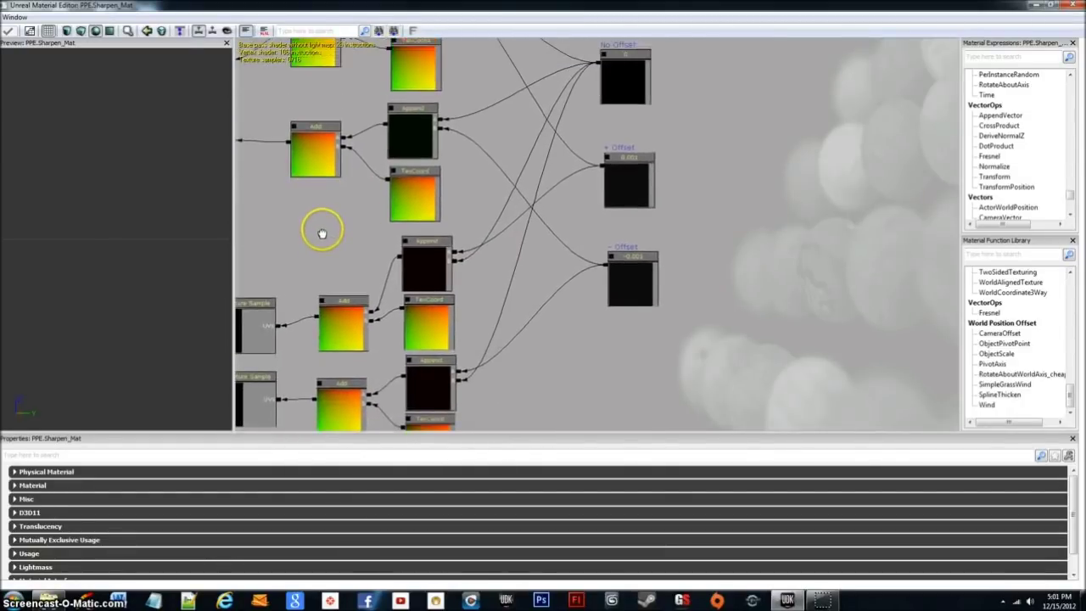
drag(323, 235, 318, 243)
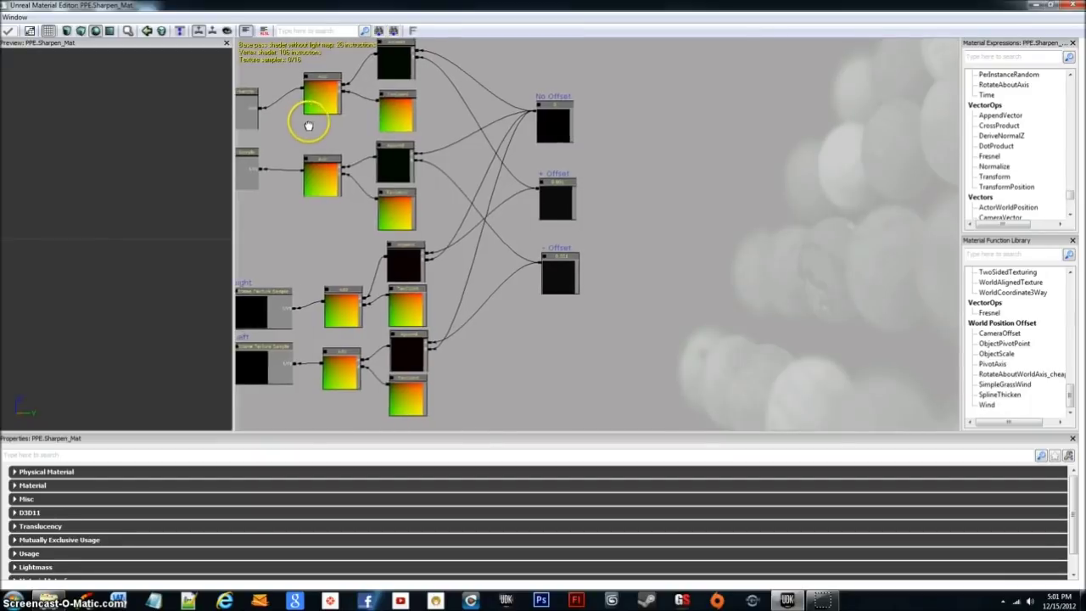
drag(303, 116, 311, 128)
drag(348, 172, 368, 161)
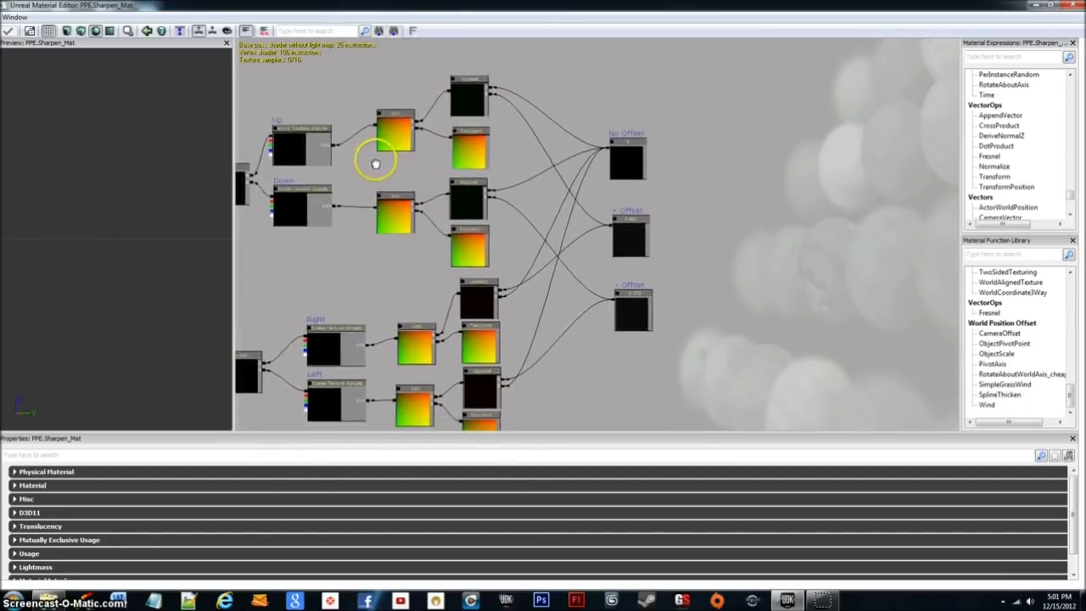
scroll(327, 145, up, 2)
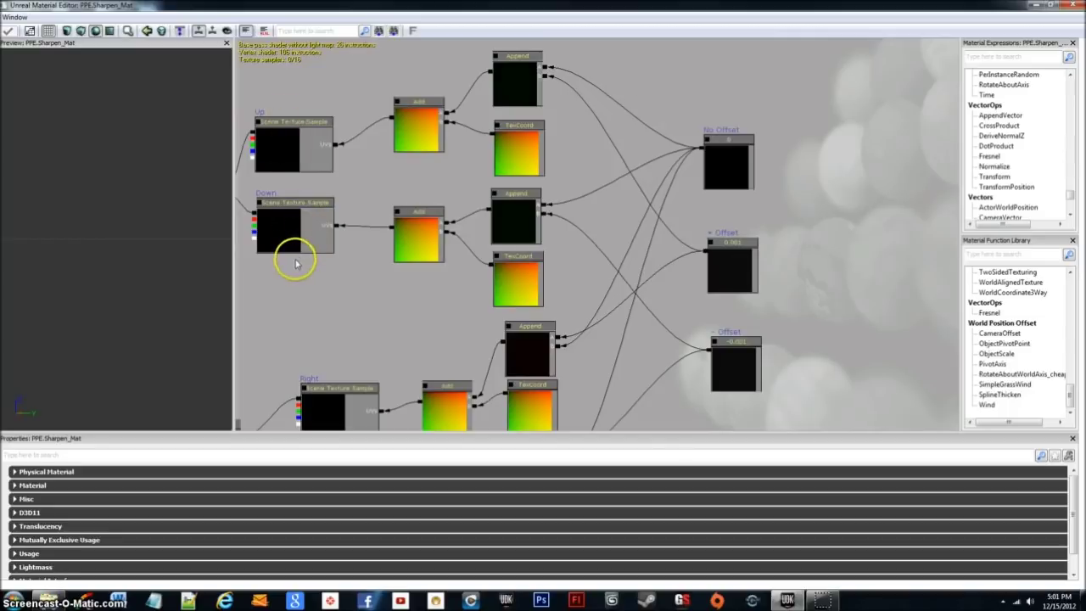
drag(296, 257, 351, 235)
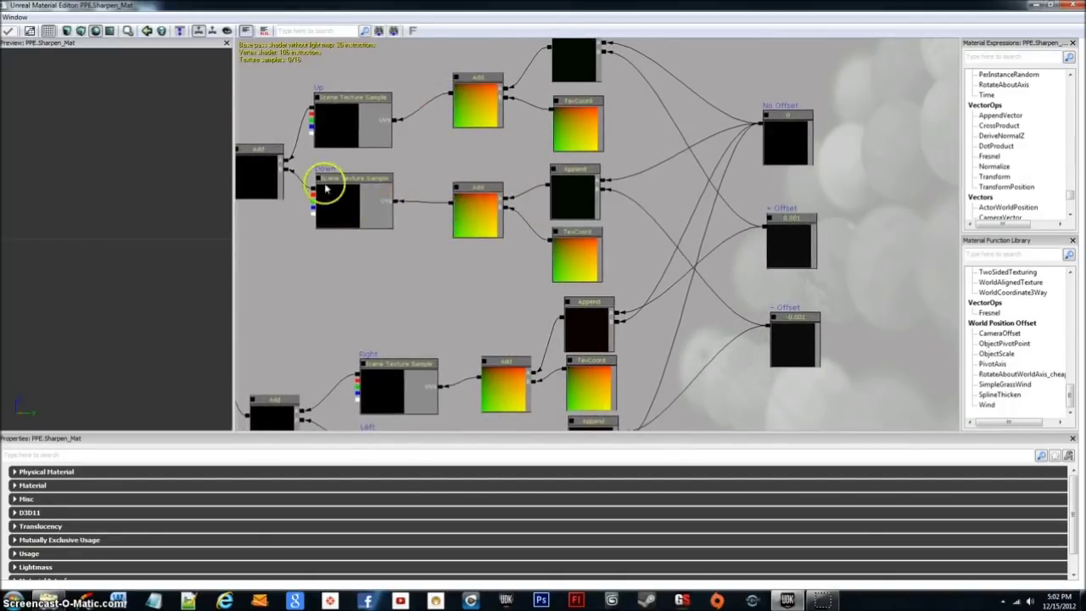
drag(279, 226, 327, 138)
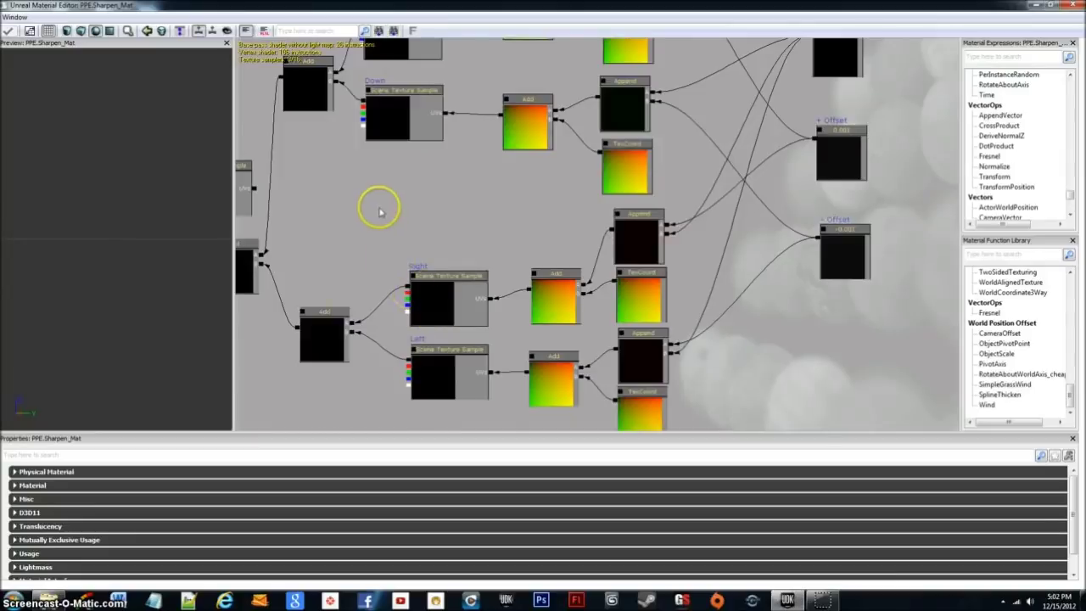
drag(378, 211, 441, 229)
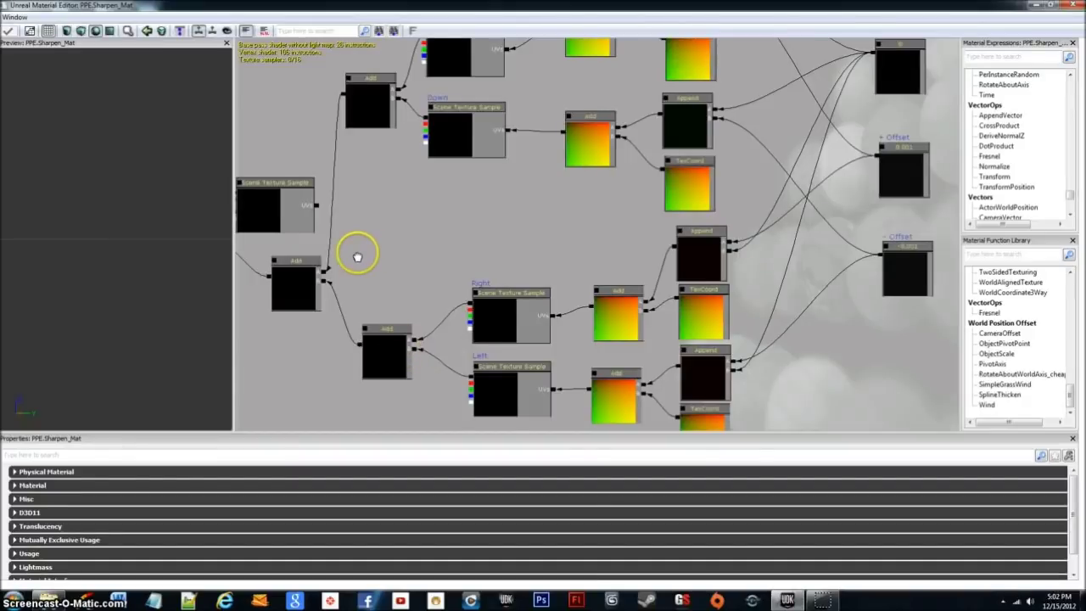
drag(358, 257, 366, 250)
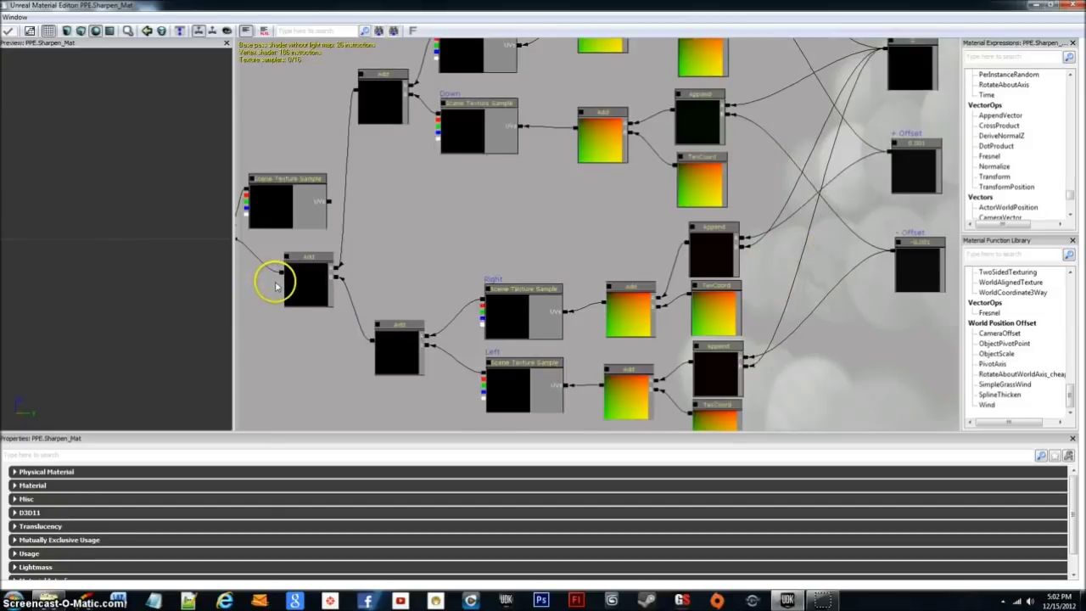
drag(267, 296, 383, 286)
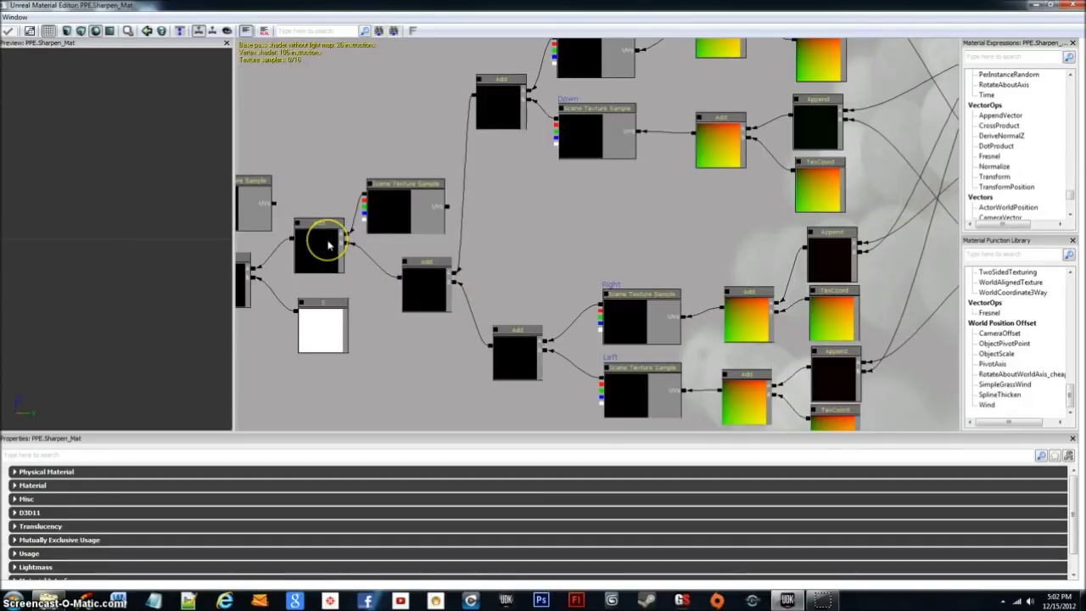
Pan left to show the Divide, Subtract, Mask, If and Multiply nodes with 0.01, 1, 0 constants.
drag(347, 279, 388, 273)
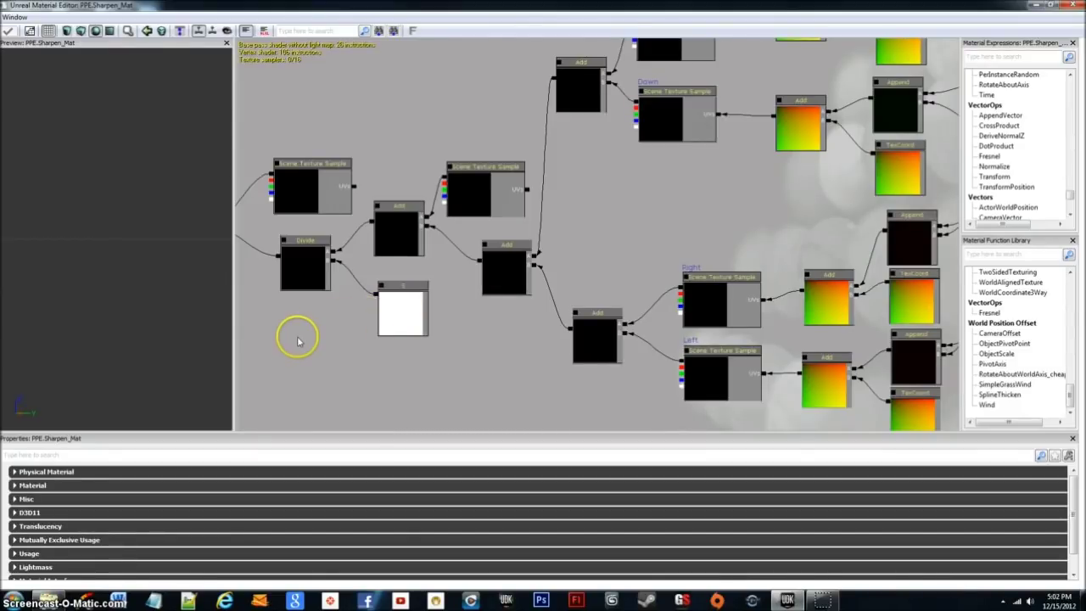
drag(297, 342, 321, 341)
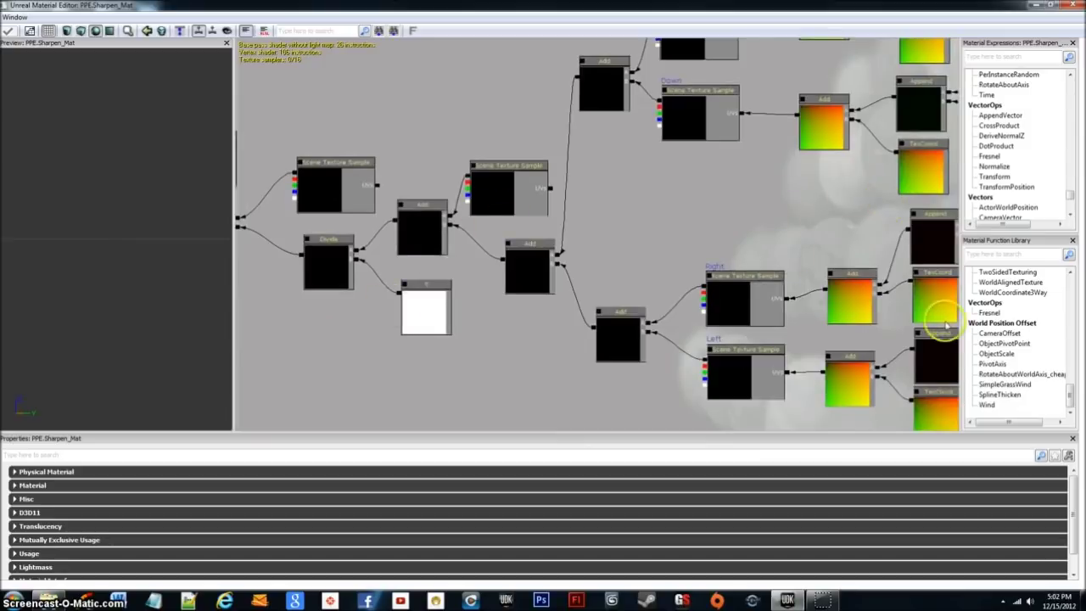
drag(323, 340, 401, 330)
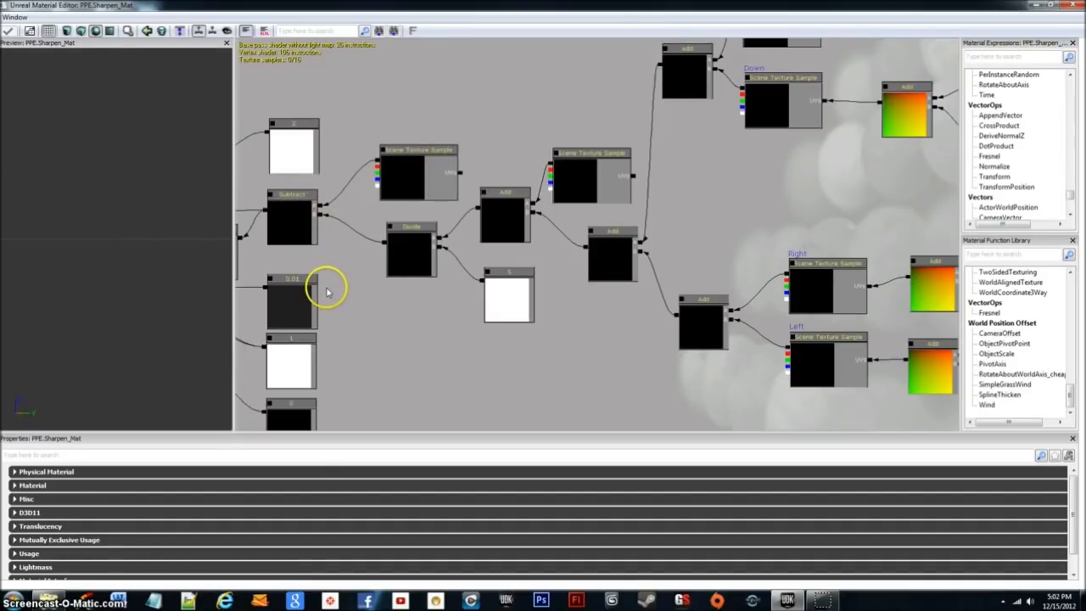
drag(330, 292, 480, 245)
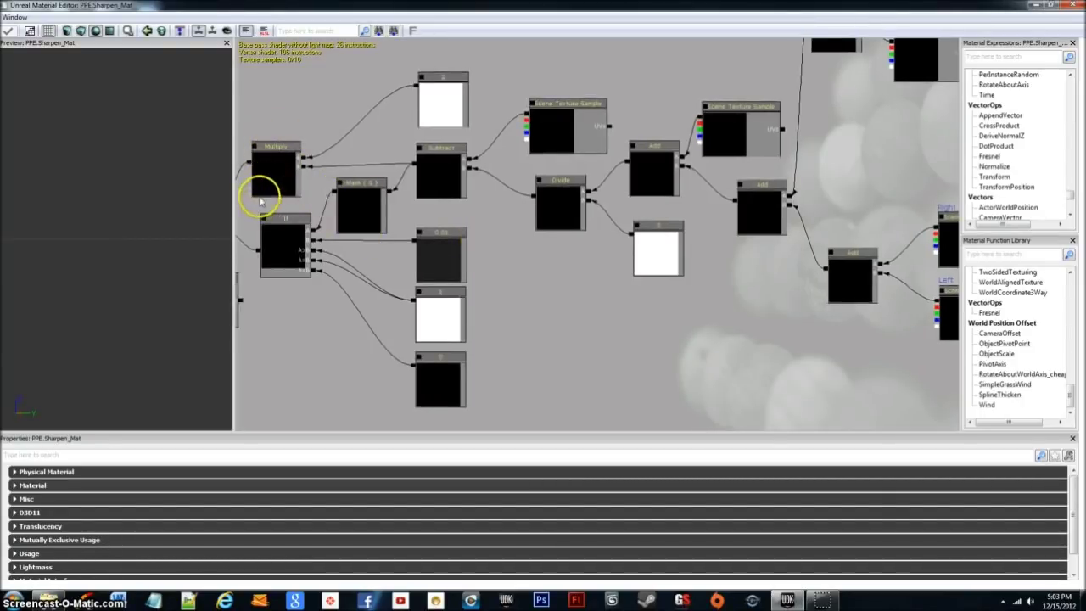
drag(415, 149, 302, 163)
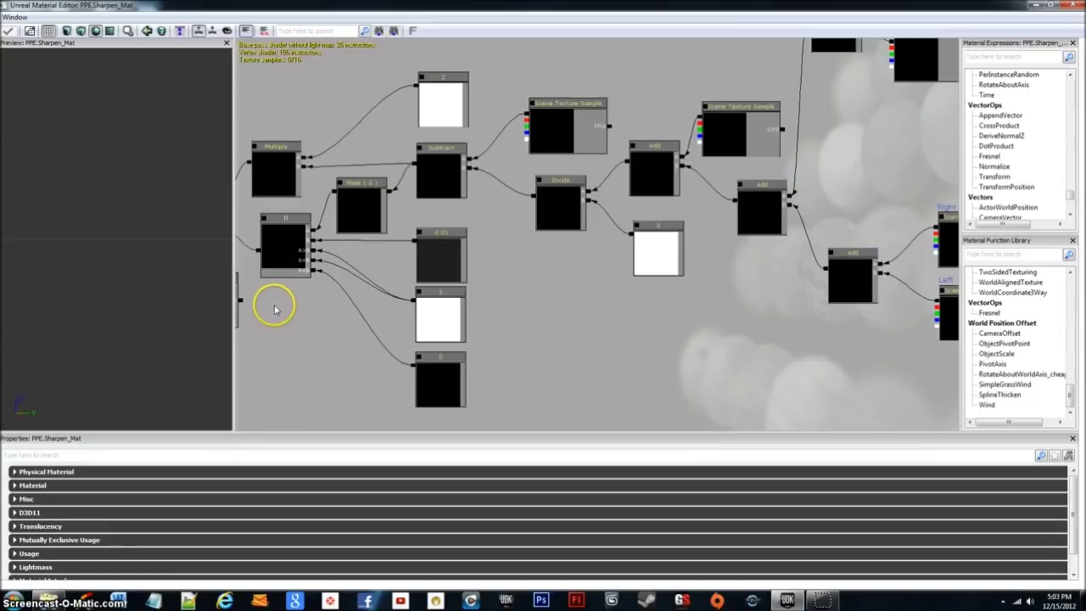
click(285, 243)
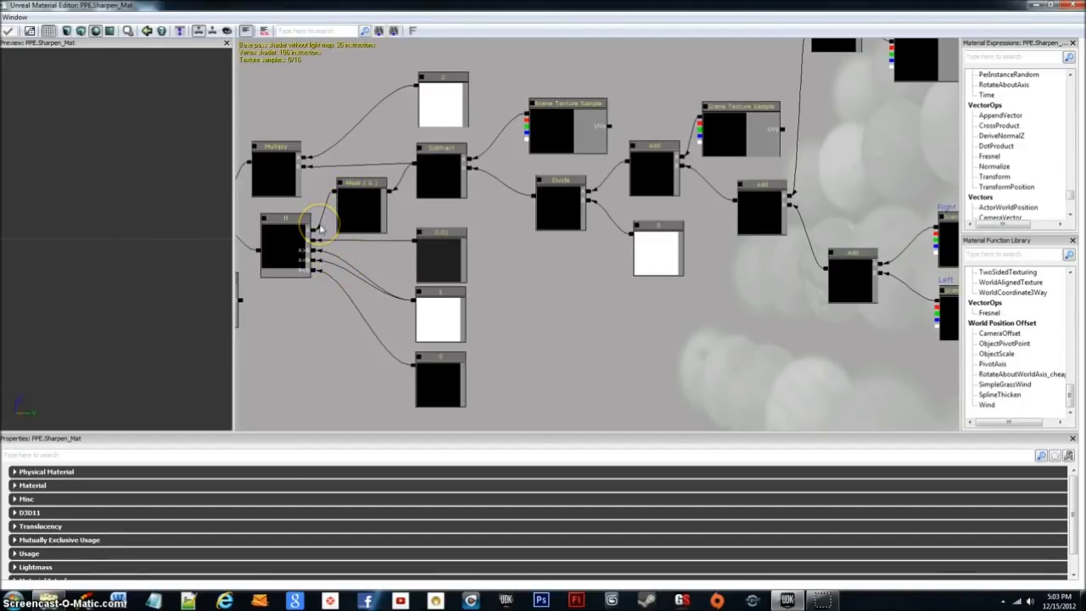
click(446, 265)
click(439, 372)
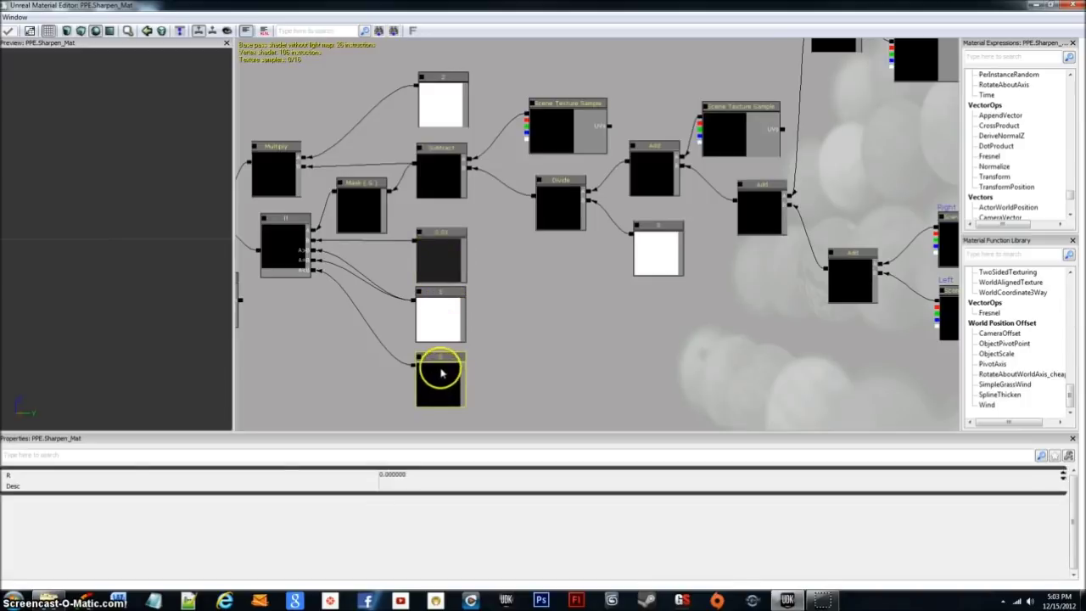
click(440, 321)
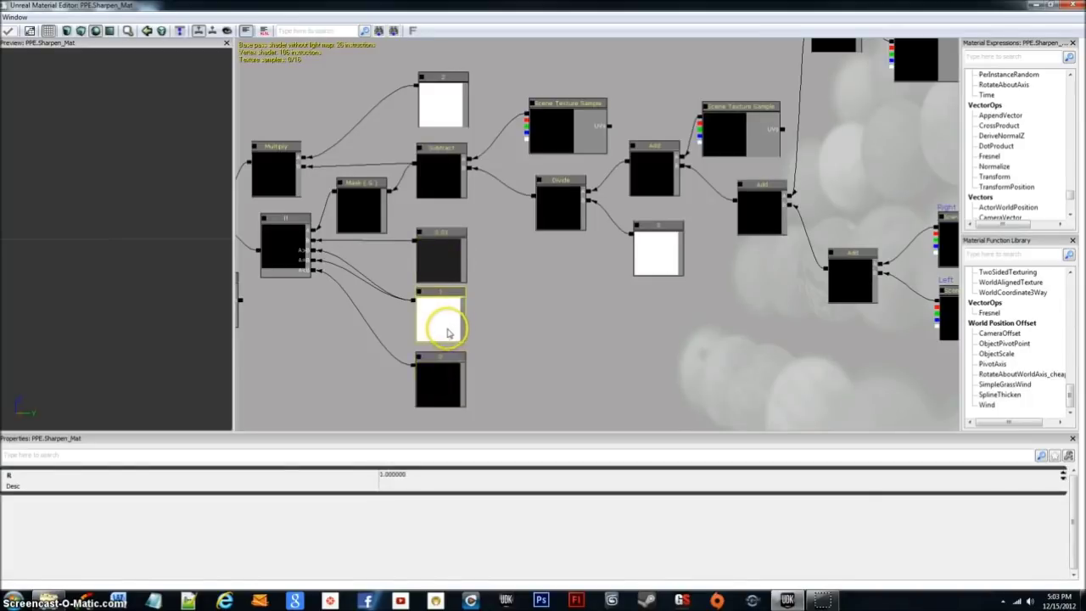
click(395, 272)
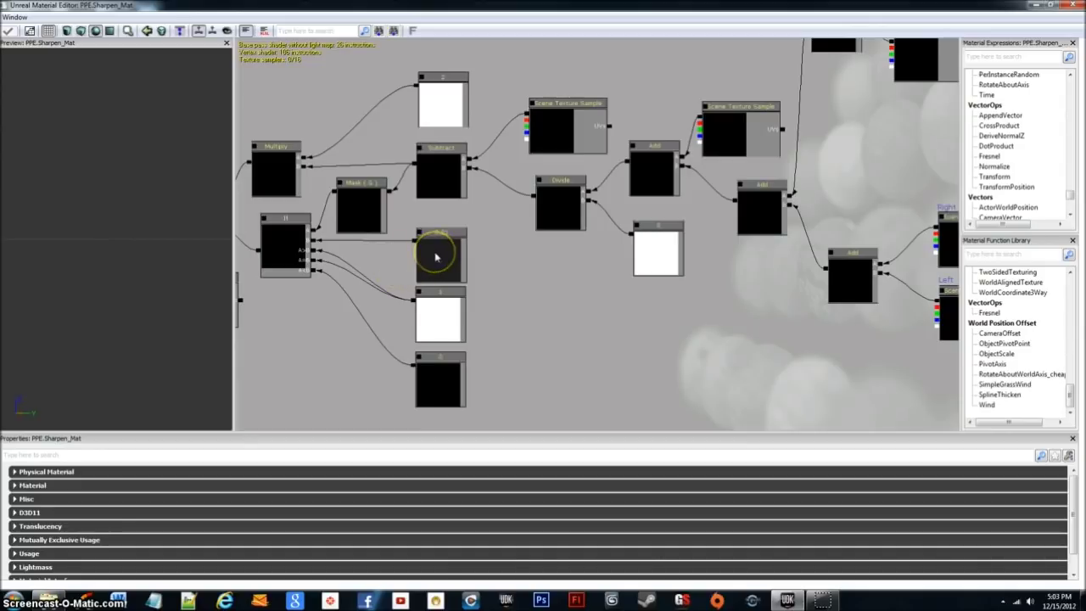
click(436, 258)
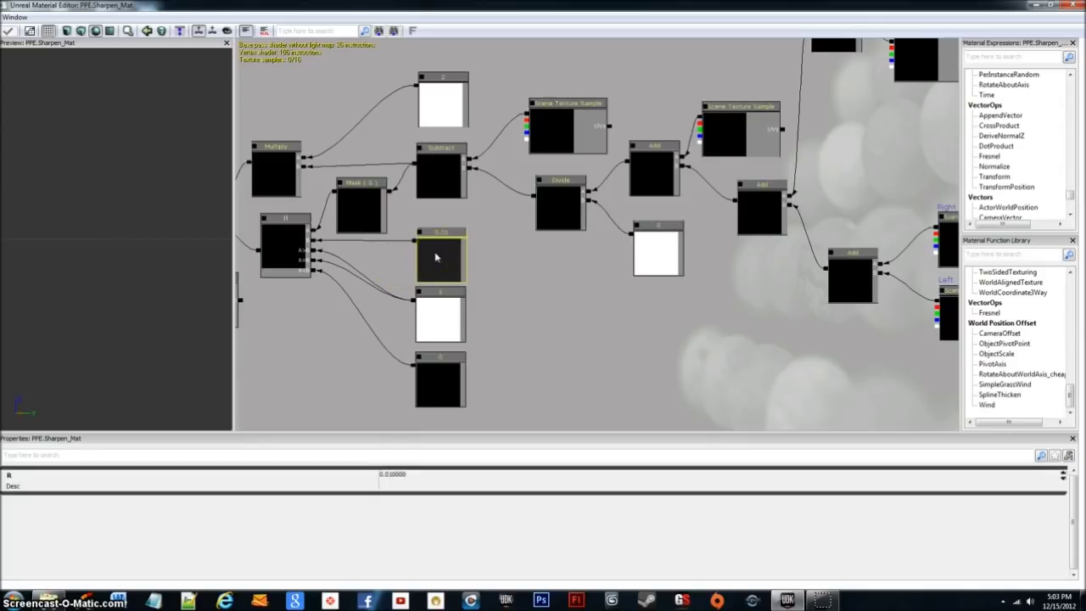
click(434, 313)
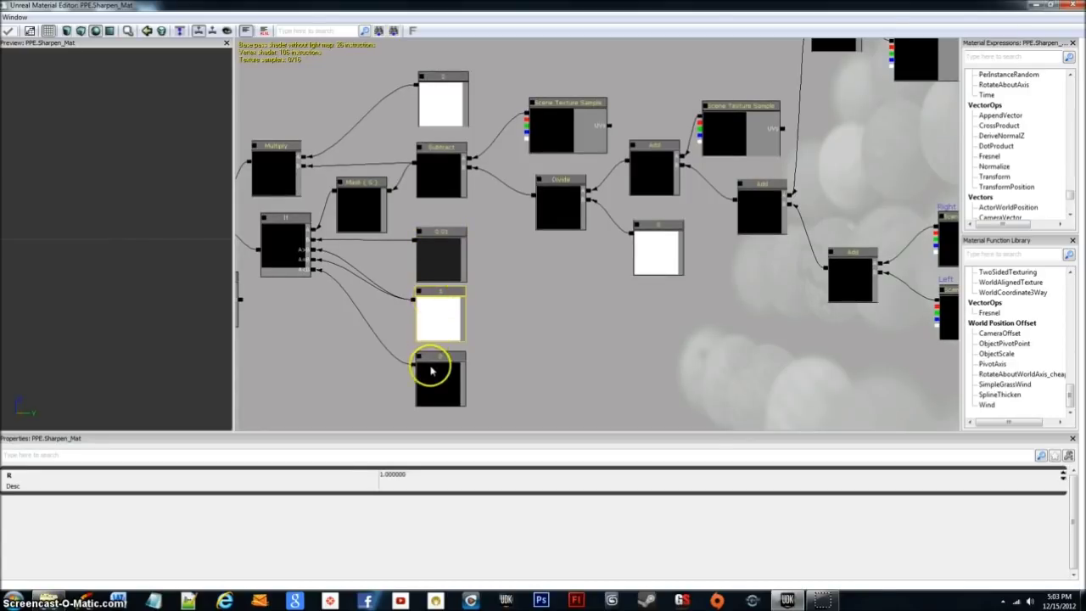
click(429, 267)
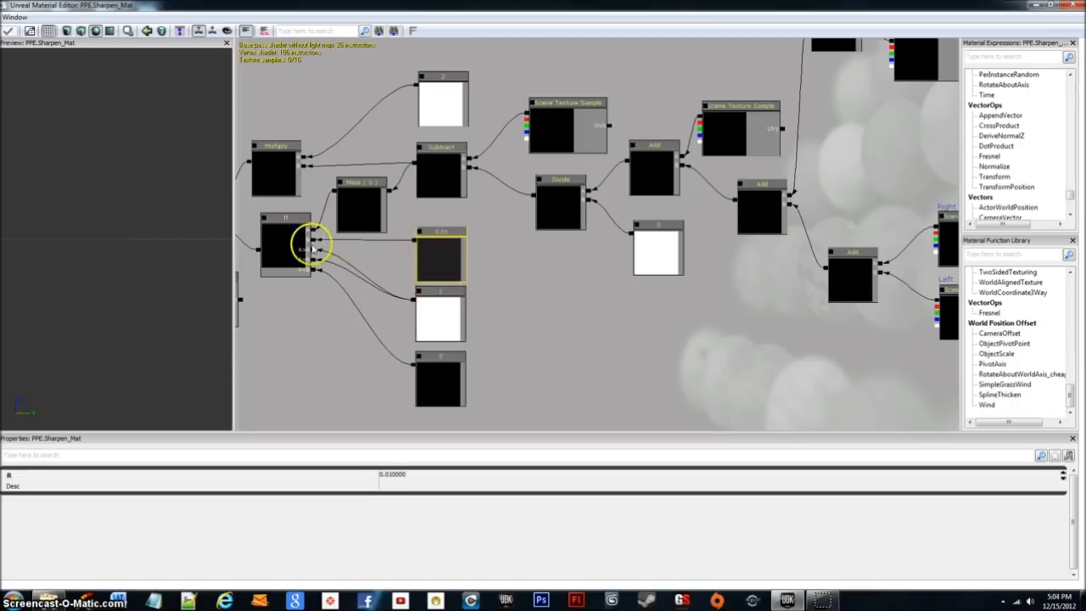
click(430, 303)
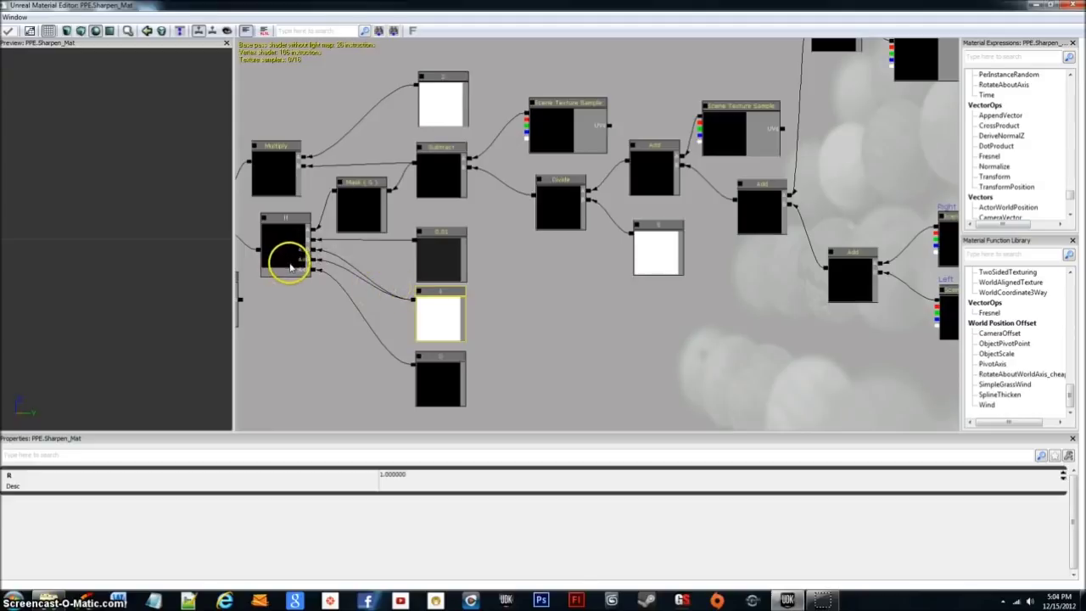
click(435, 393)
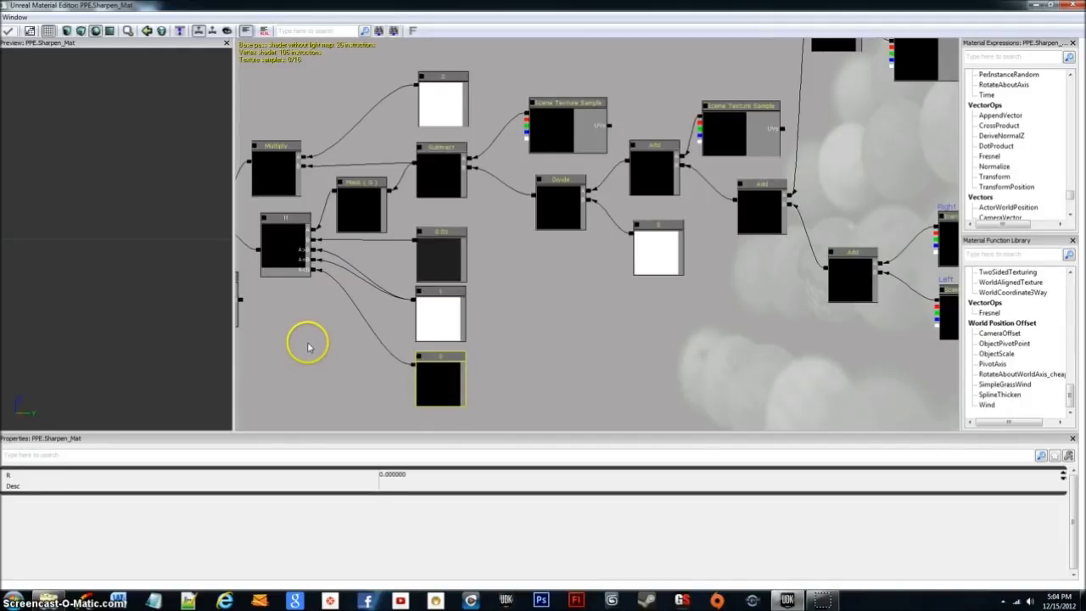
Pan left until the Material node shows the first Add node wired into Emissive.
drag(298, 339, 408, 344)
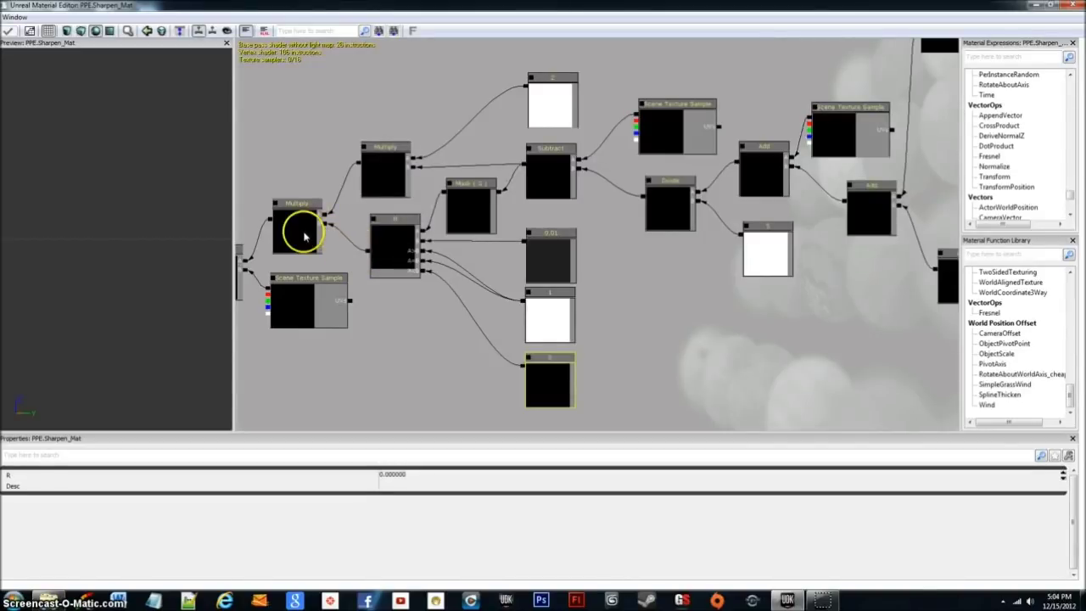
drag(276, 366, 361, 305)
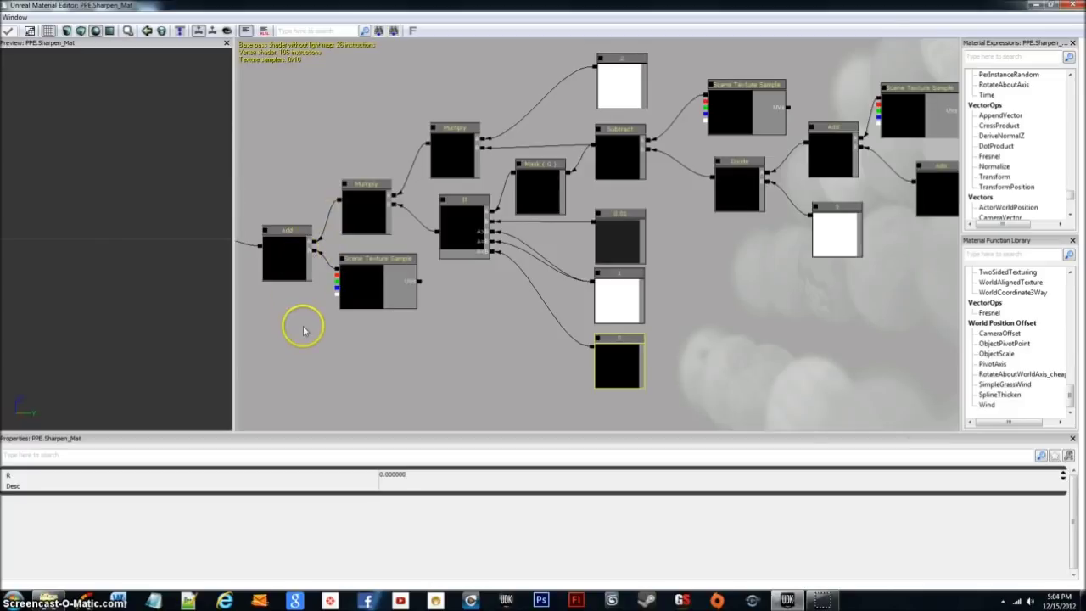
drag(301, 323, 369, 320)
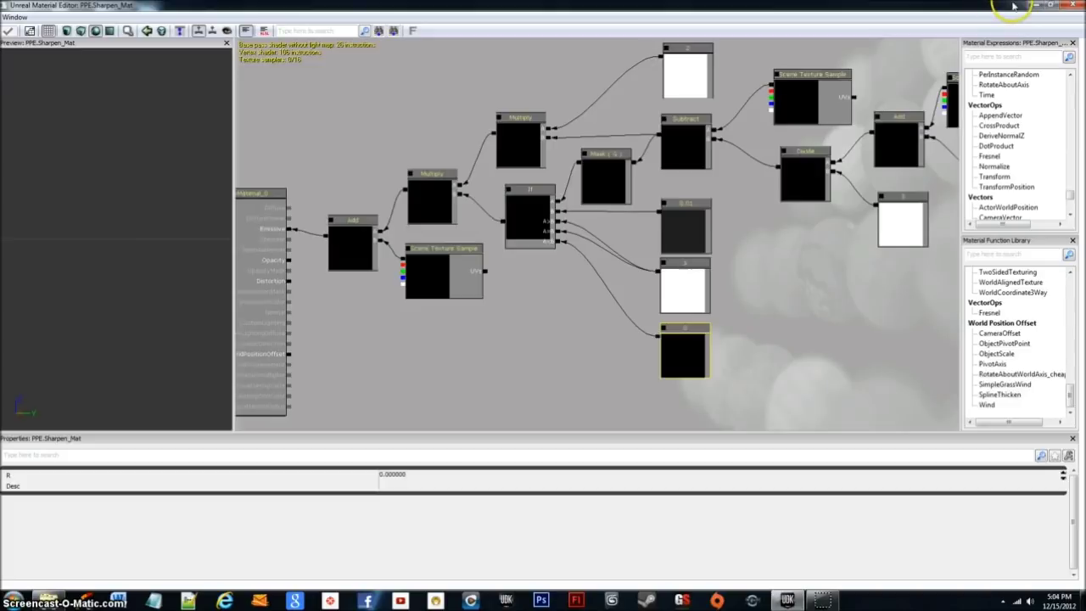
Return to UDK and open the PostProcesslighting chain in the Post-process Editor.
click(1037, 6)
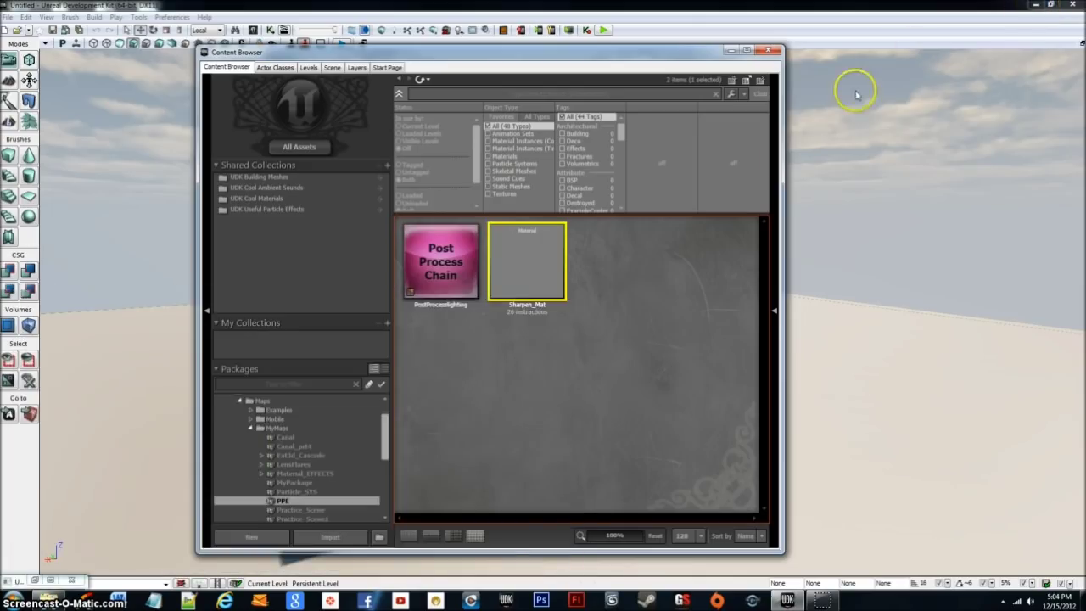
click(443, 260)
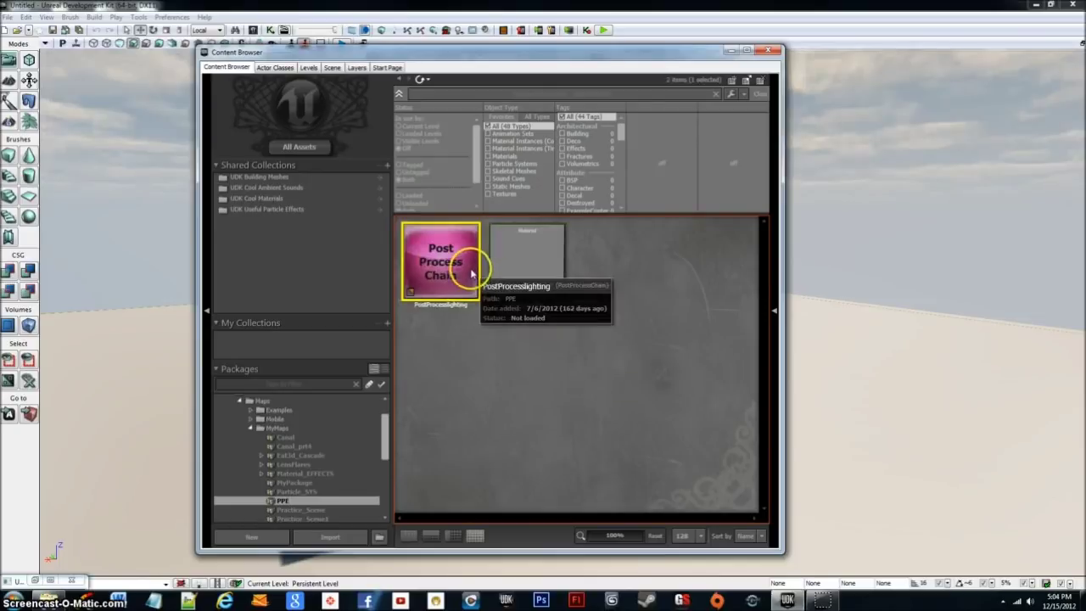
right_click(499, 365)
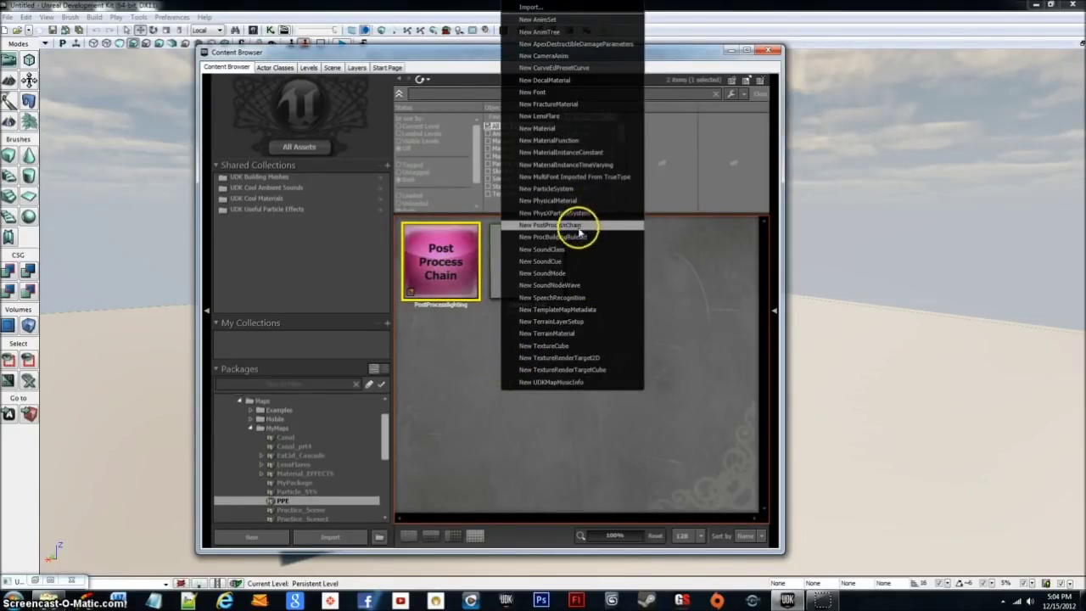
click(449, 280)
double_click(459, 289)
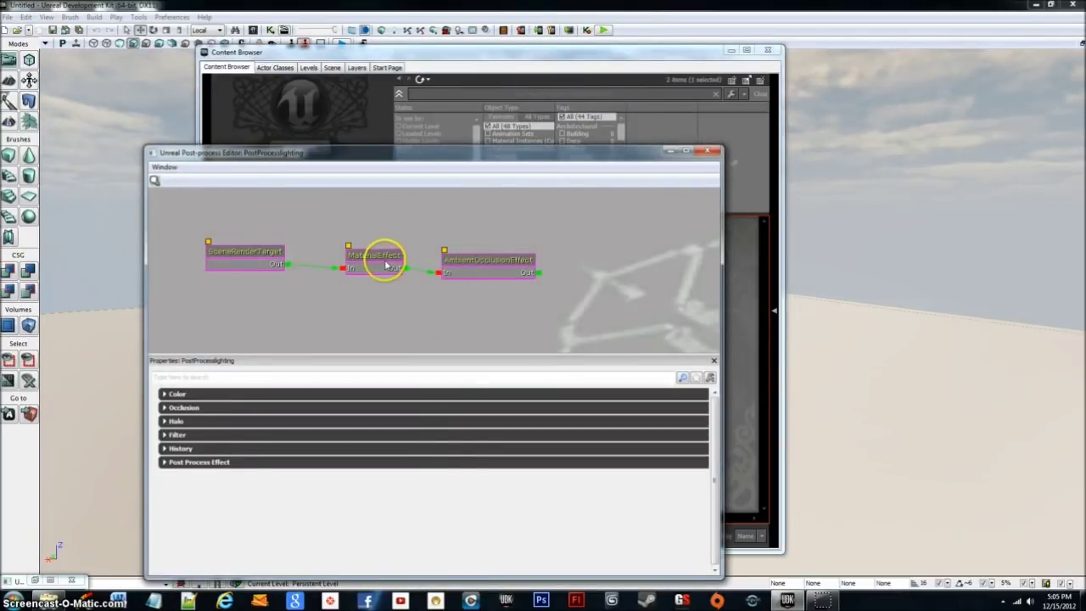
Select the MaterialEffect node and expand Material Effect to check its material is Sharpen_Mat.
right_click(373, 279)
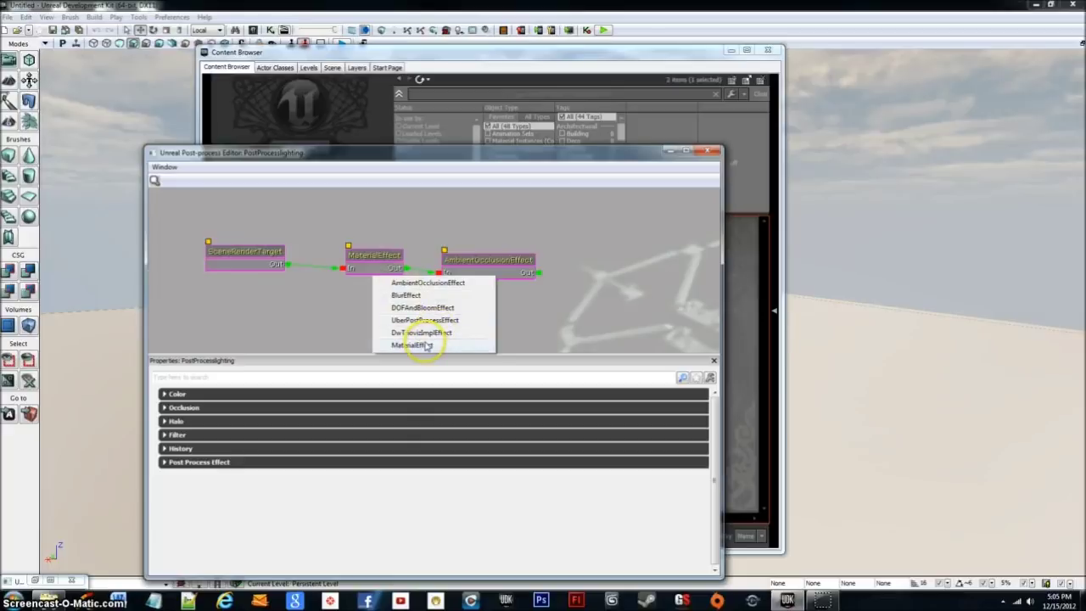
click(346, 344)
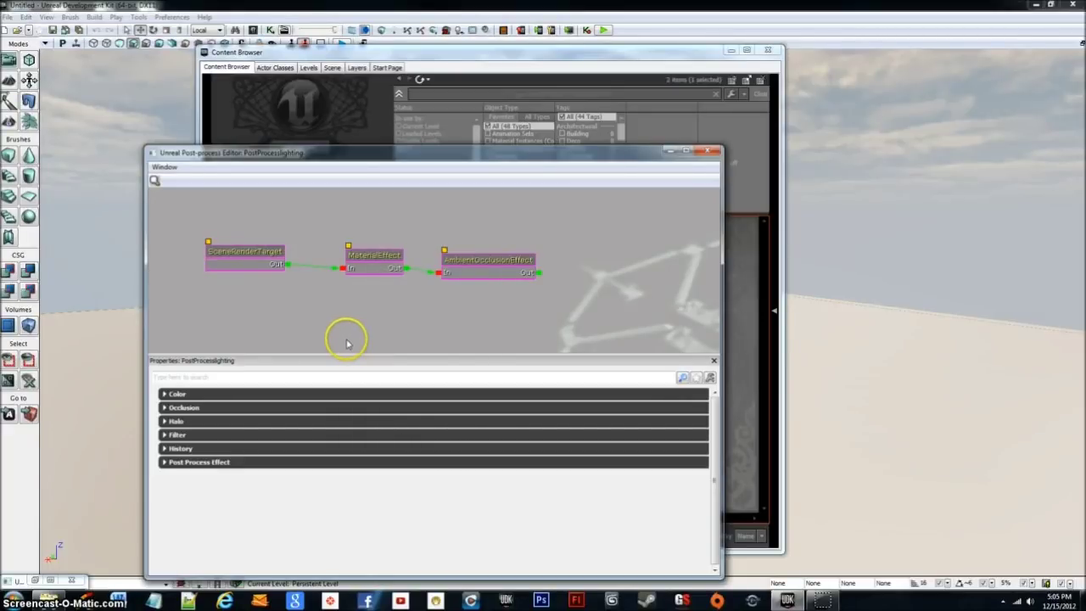
click(365, 270)
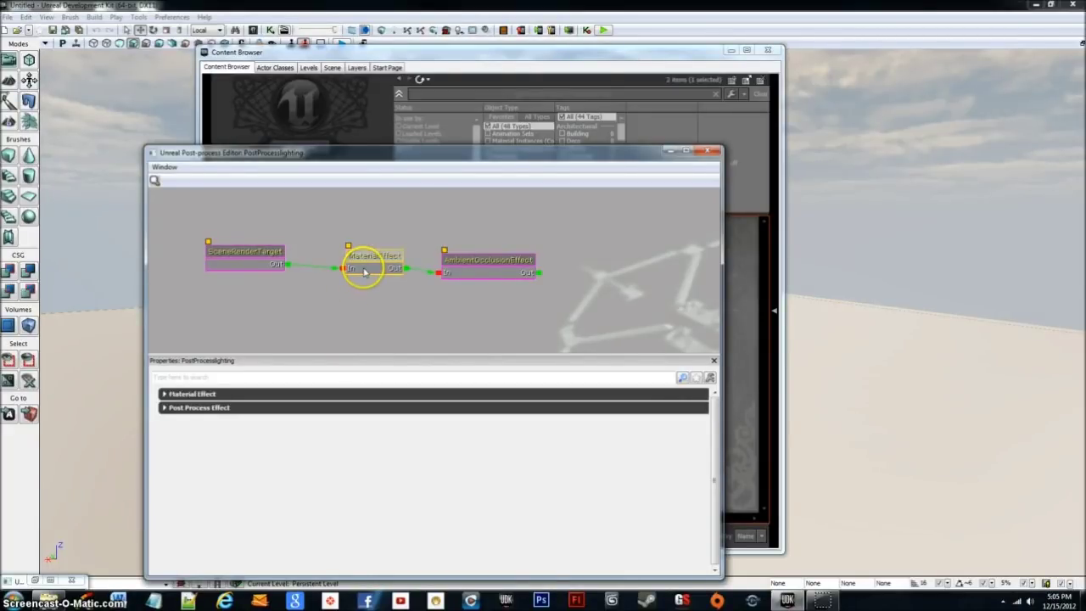
click(185, 396)
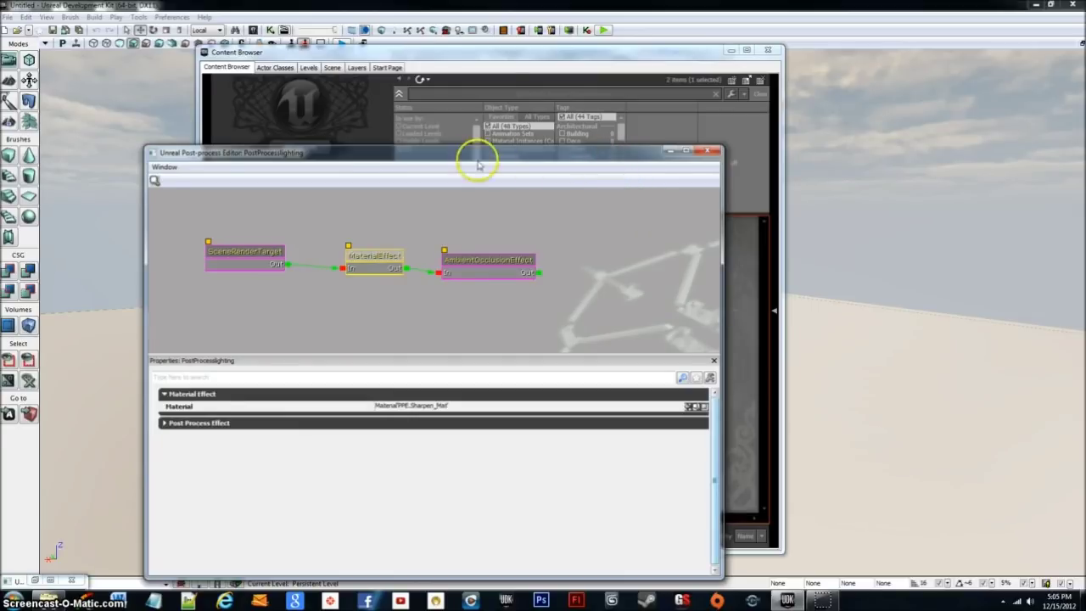
Move the Post-process Editor aside, select the Sharpen_Mat asset, then recentre the editor.
drag(477, 165, 1031, 109)
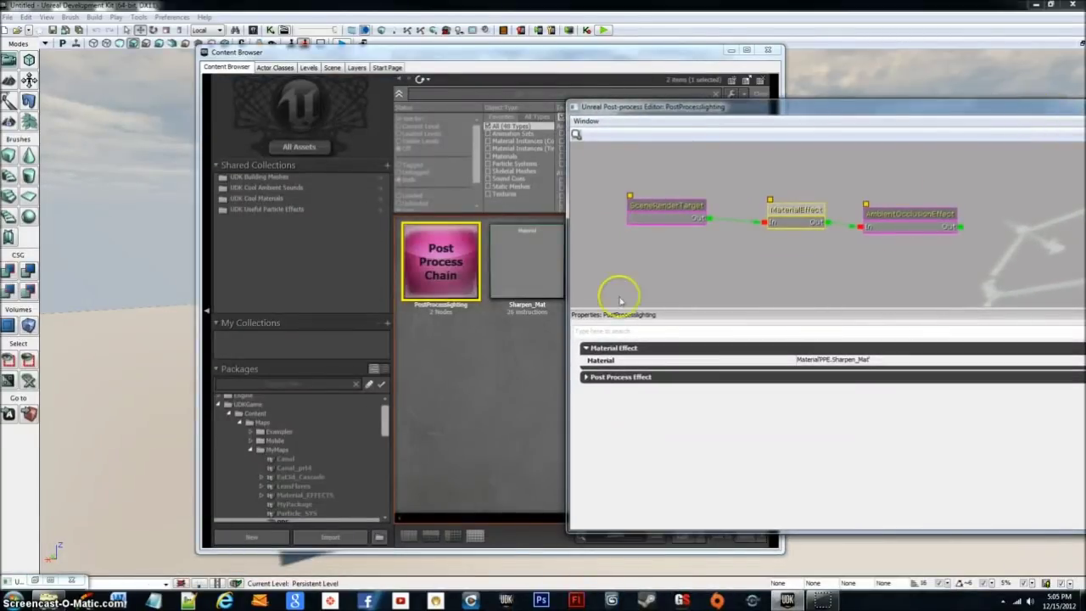
click(525, 275)
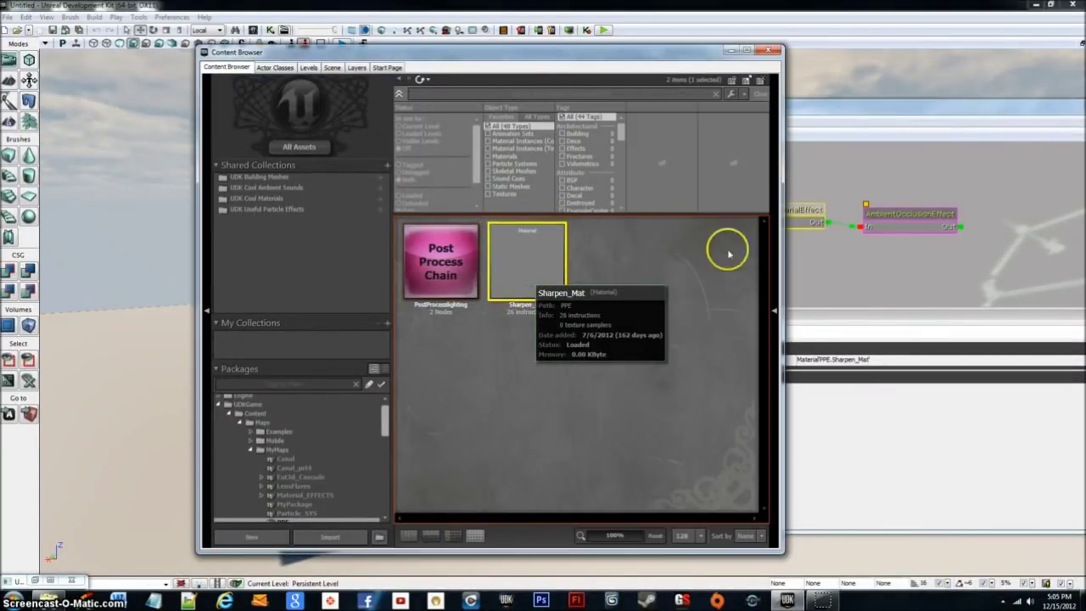
click(875, 103)
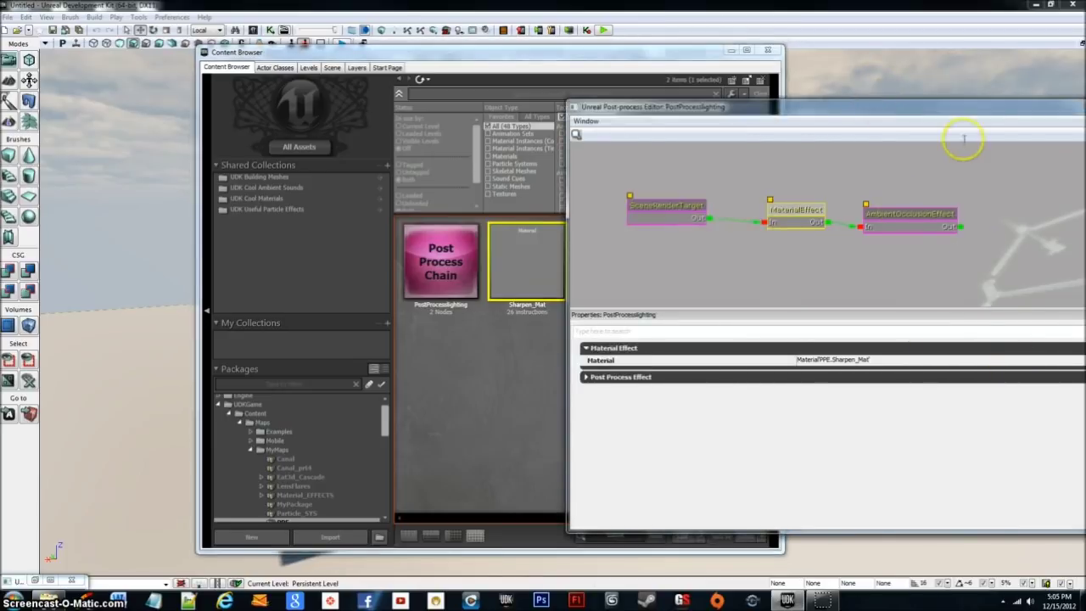
drag(965, 109, 739, 113)
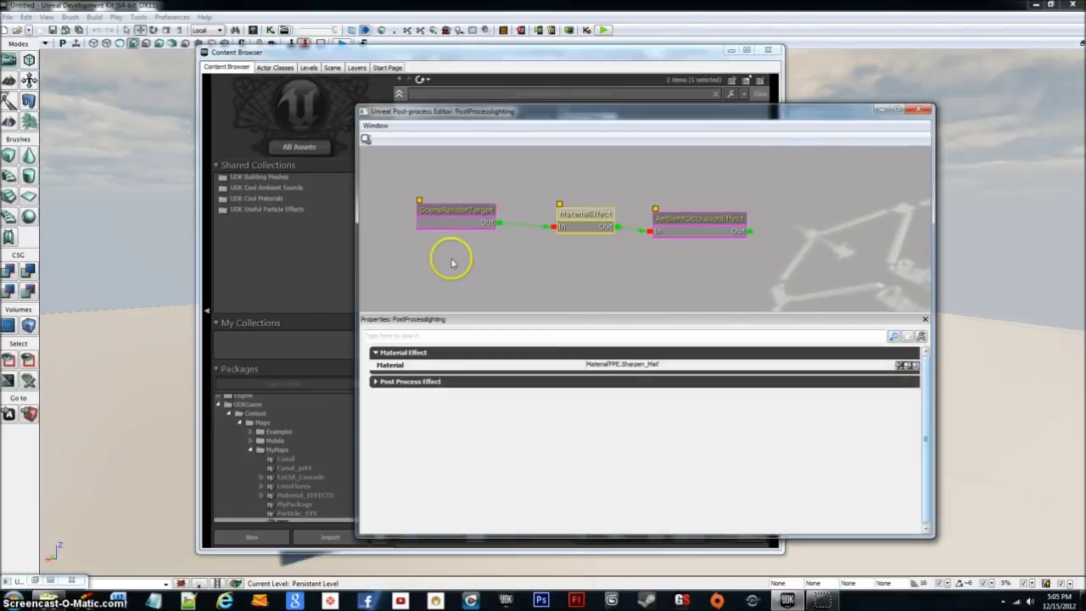
click(473, 222)
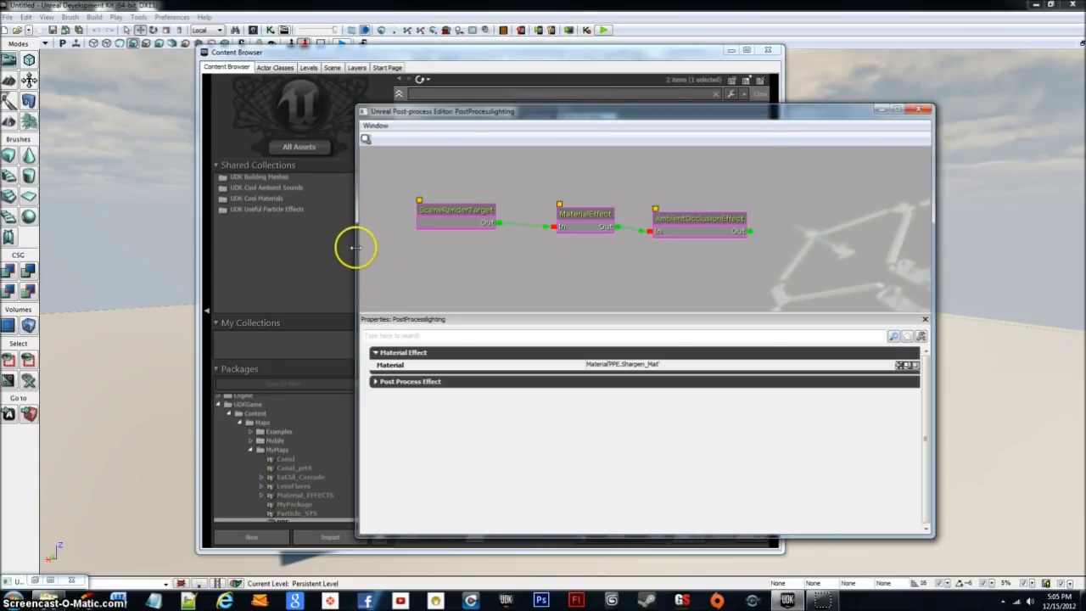
Open the level's World Properties from the View menu and expand Rendering.
click(47, 17)
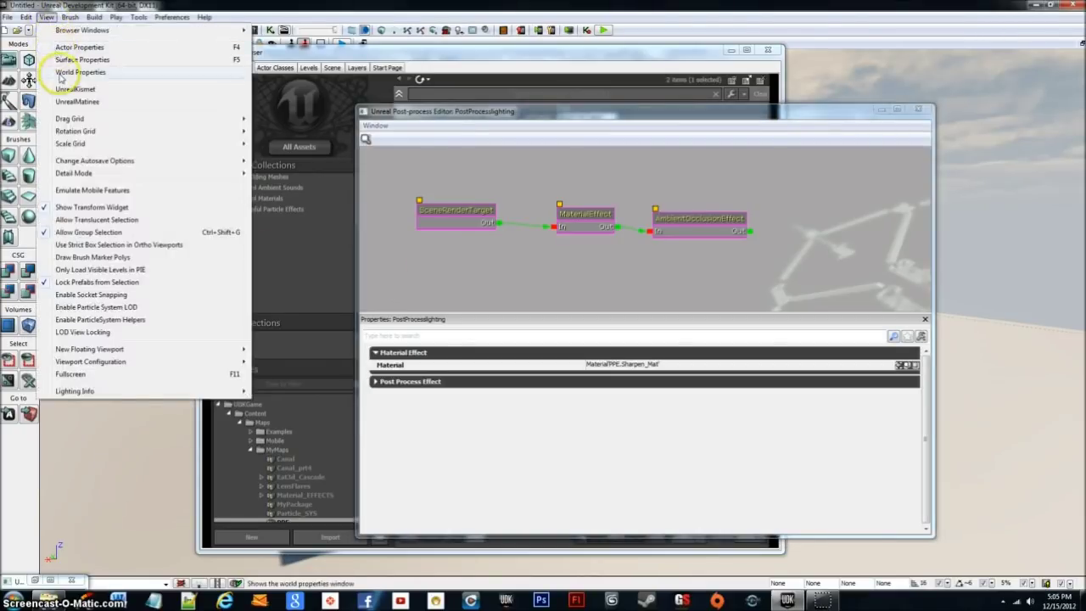
click(61, 73)
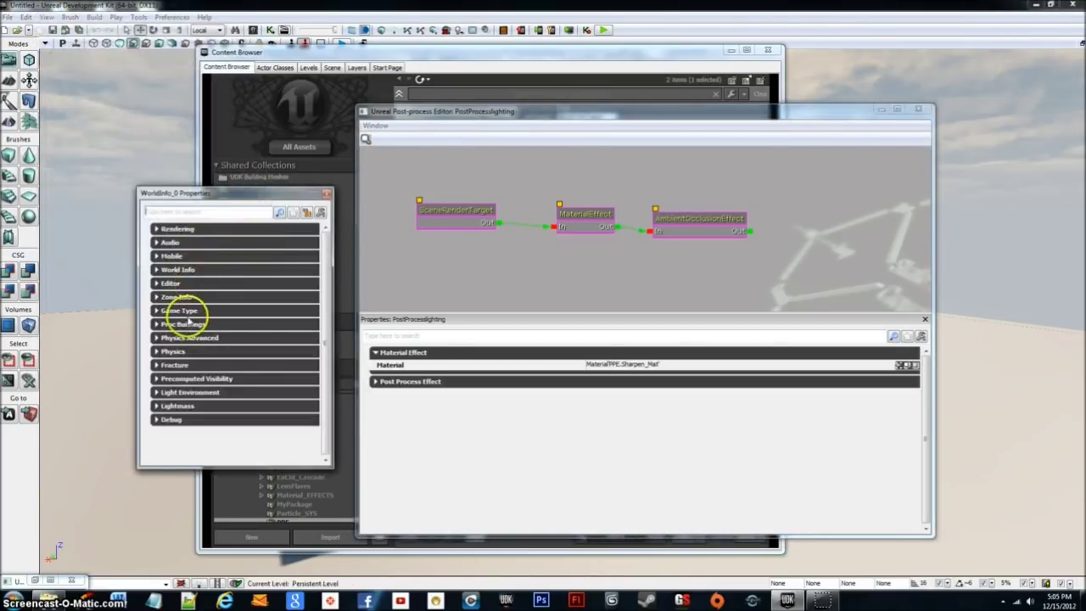
click(176, 229)
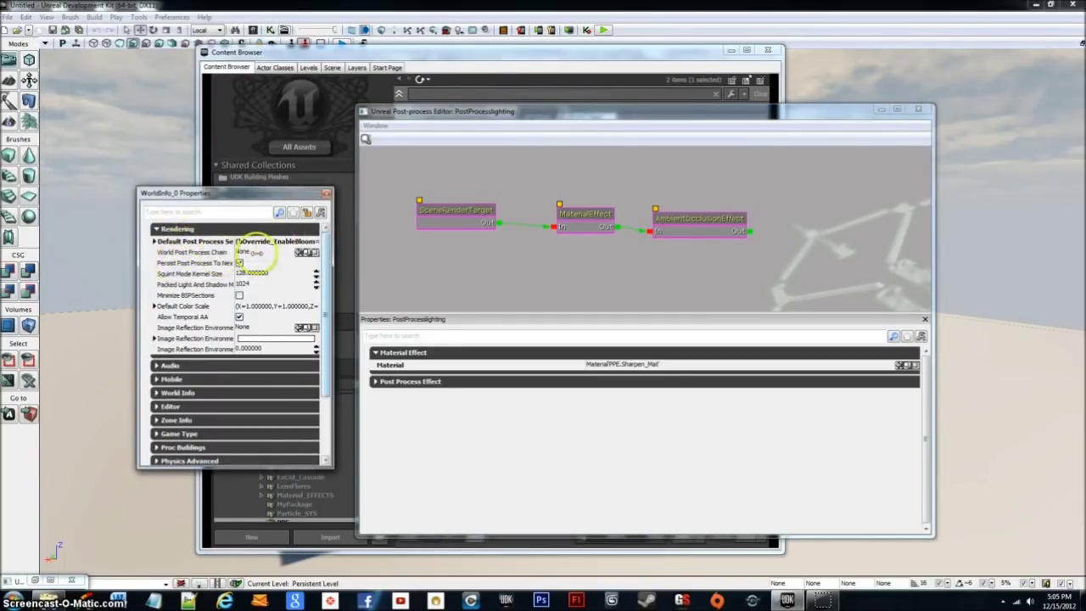
Close the Post-process Editor and set World Post Process Chain to the selected PostProcesslighting.
click(918, 110)
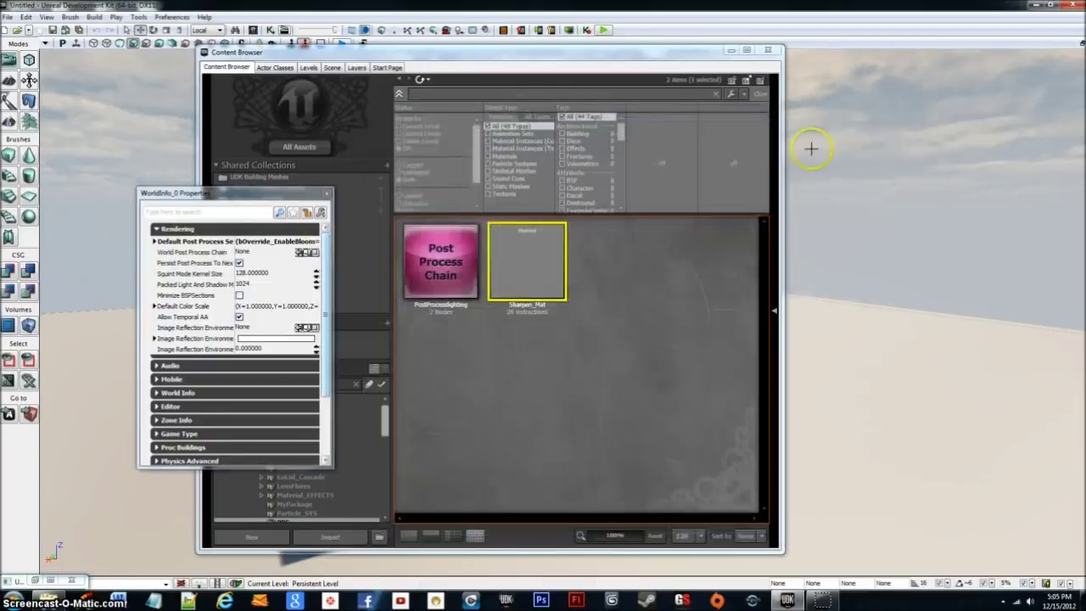
click(422, 254)
click(167, 194)
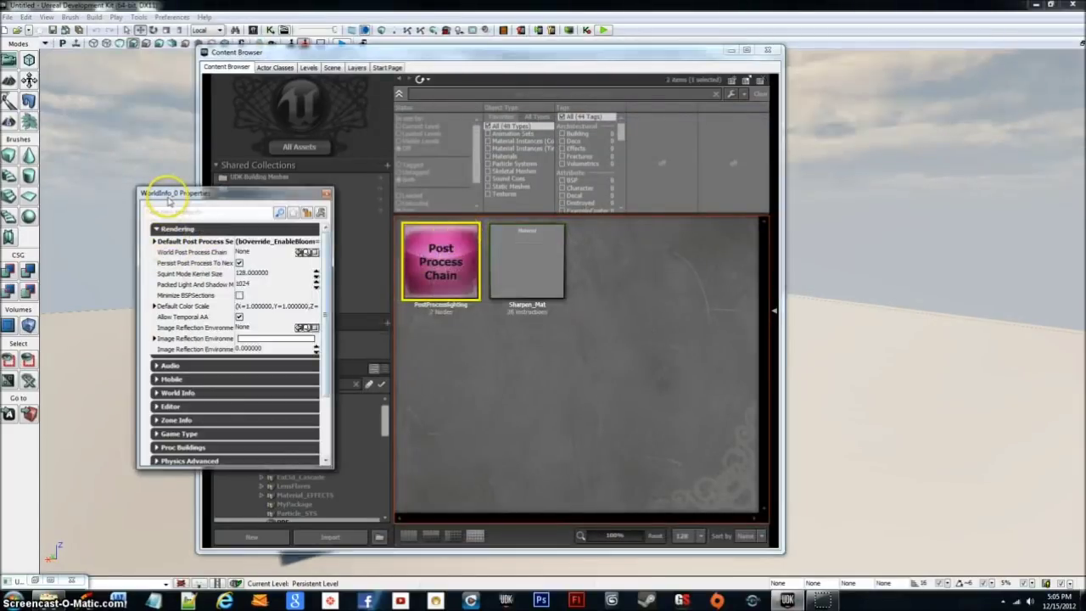
click(300, 256)
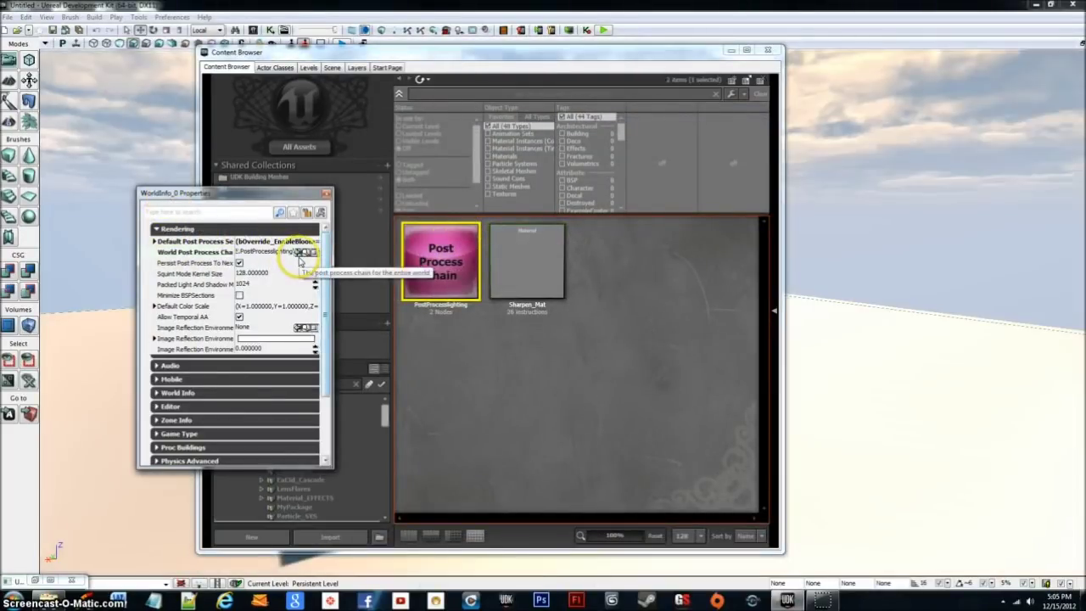
click(733, 51)
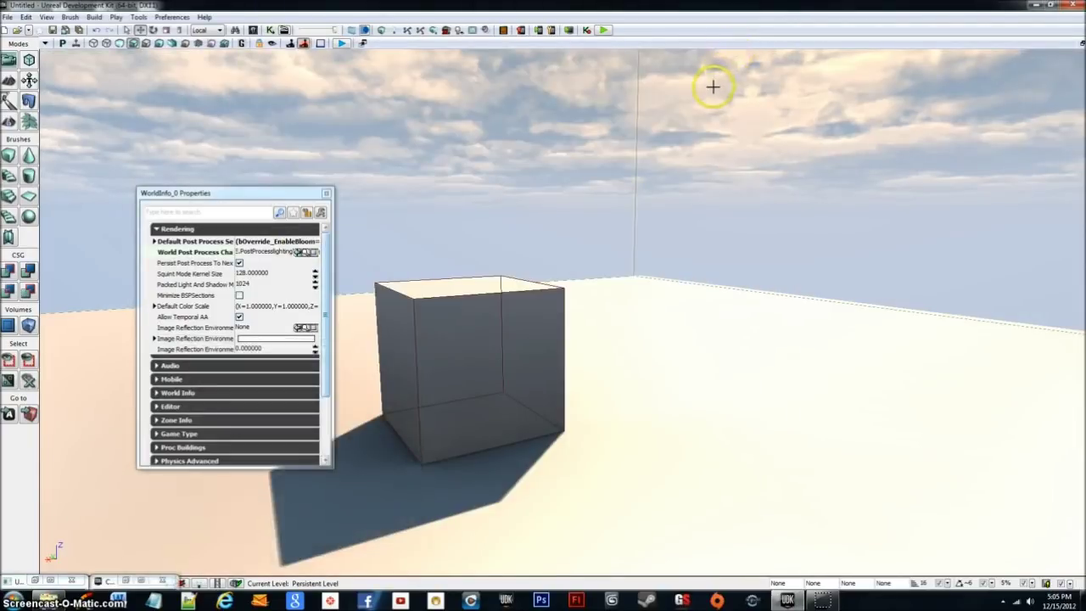
Orbit the viewport around the cube and close the WorldInfo_0 Properties window.
right_drag(710, 85, 697, 154)
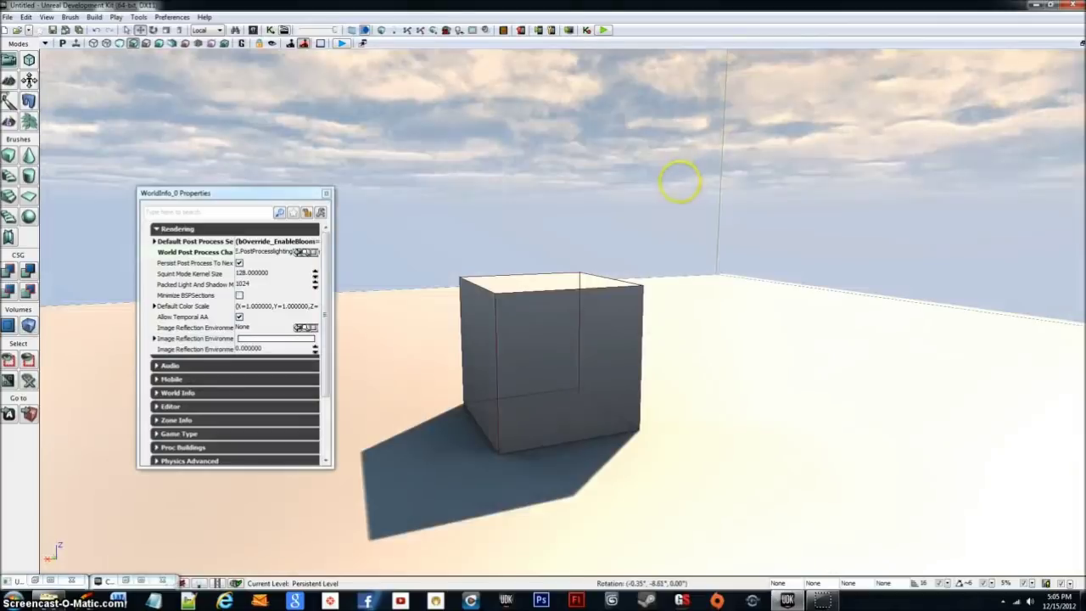
right_drag(679, 181, 679, 177)
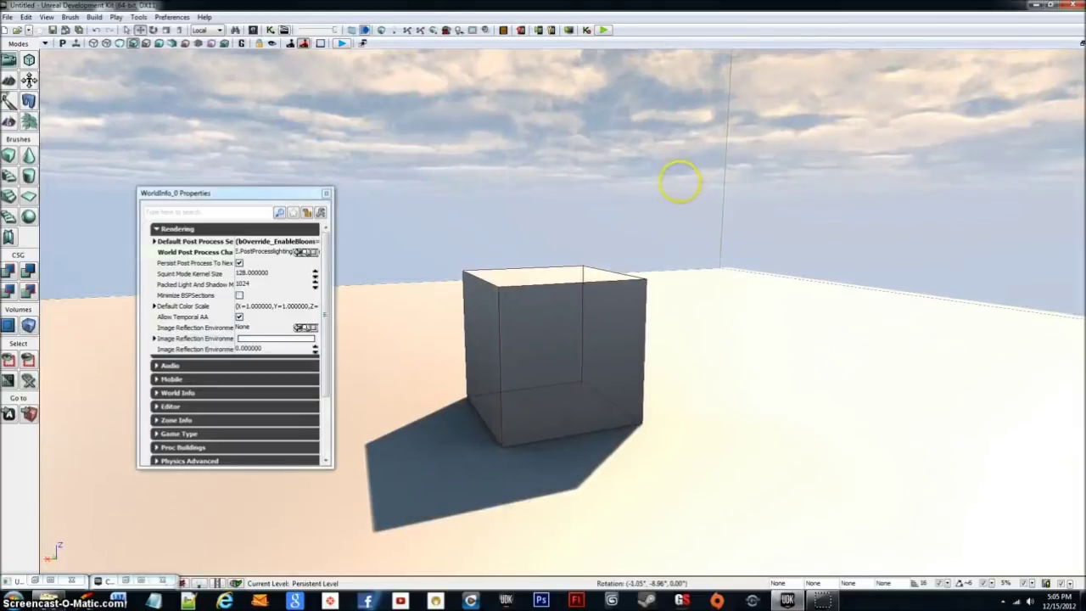
click(315, 254)
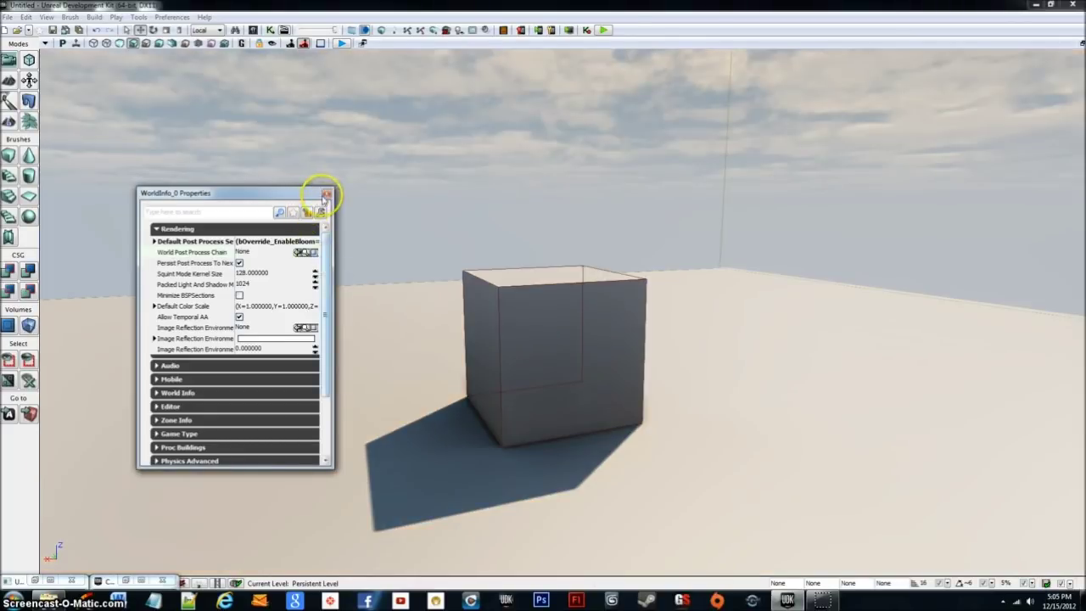
click(326, 196)
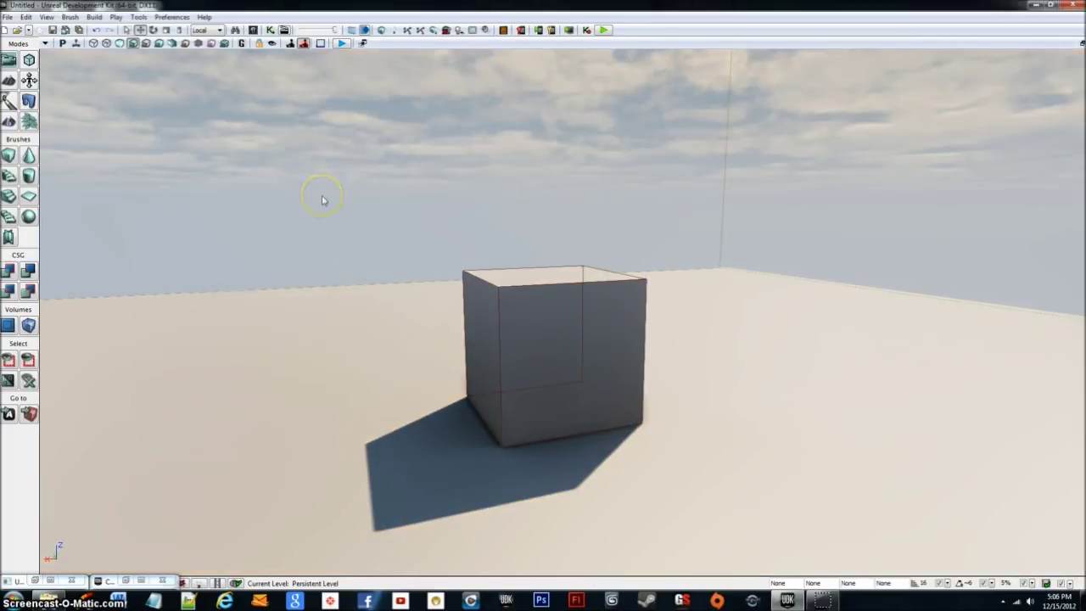